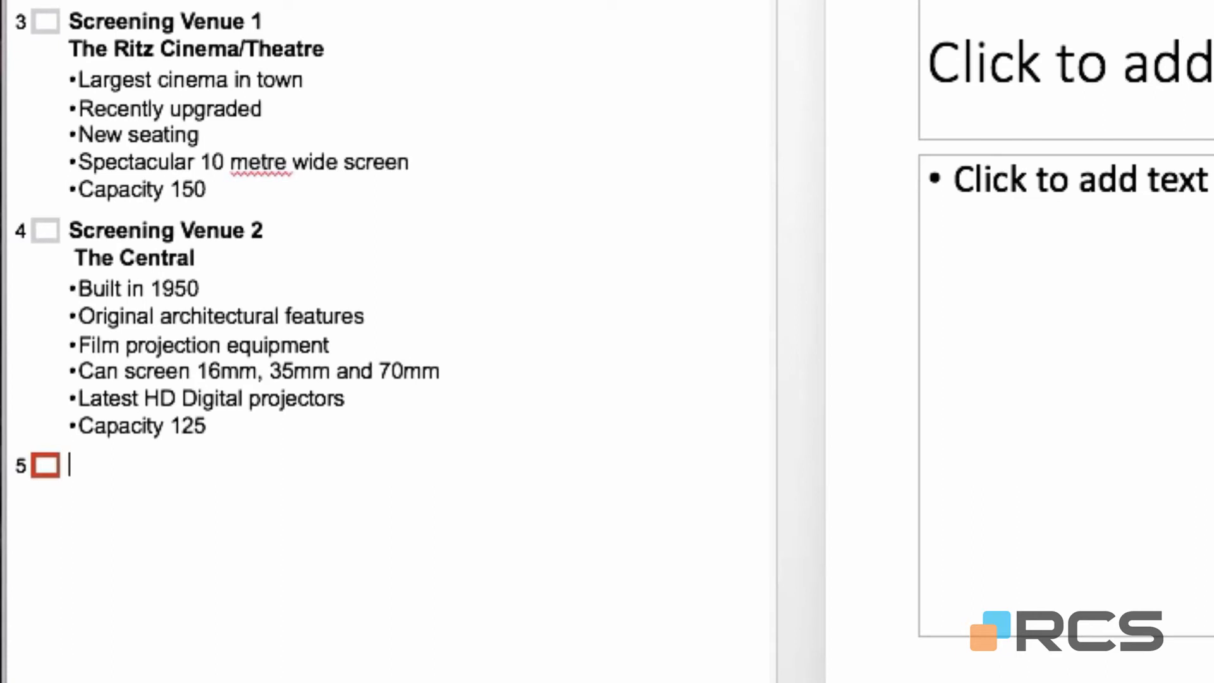
Paste the film list onto slide 5 and split it off after 'The Movies' onto a new slide.
text(The MoviesNorth By Northwest (1959)Casablanca (1942)Gone With The Wind (1939)Vertigo (1958)Some Like It Hot (1959)High Noon (1952))
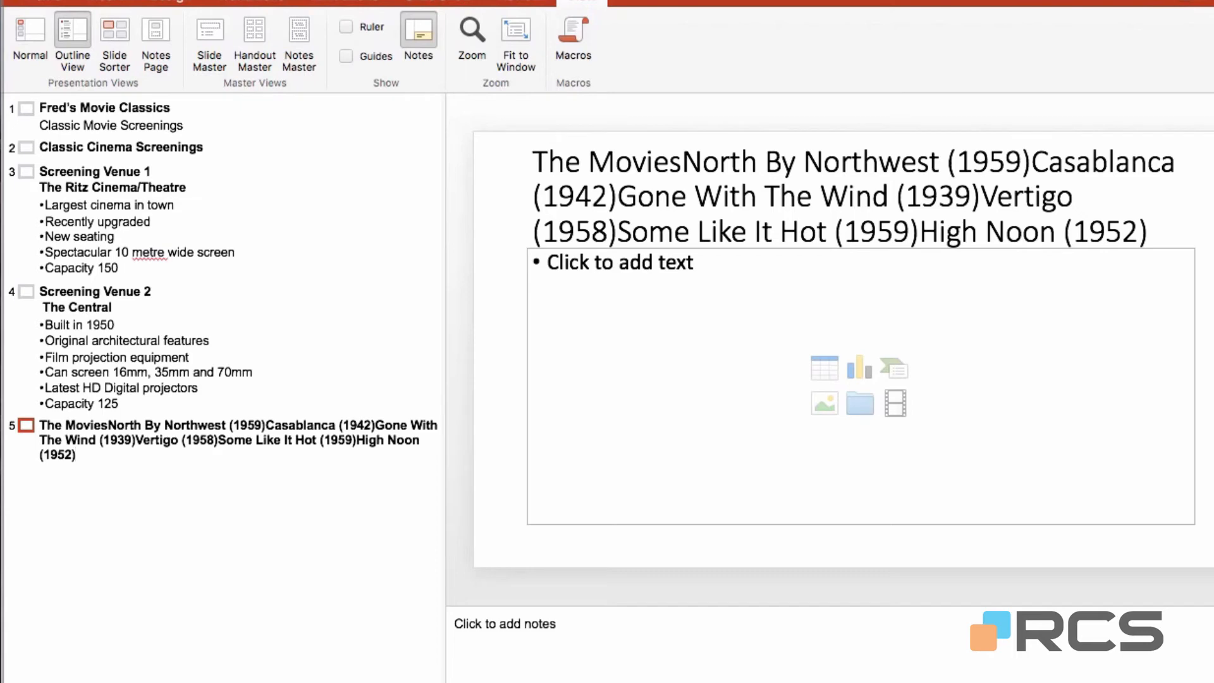
click(93, 425)
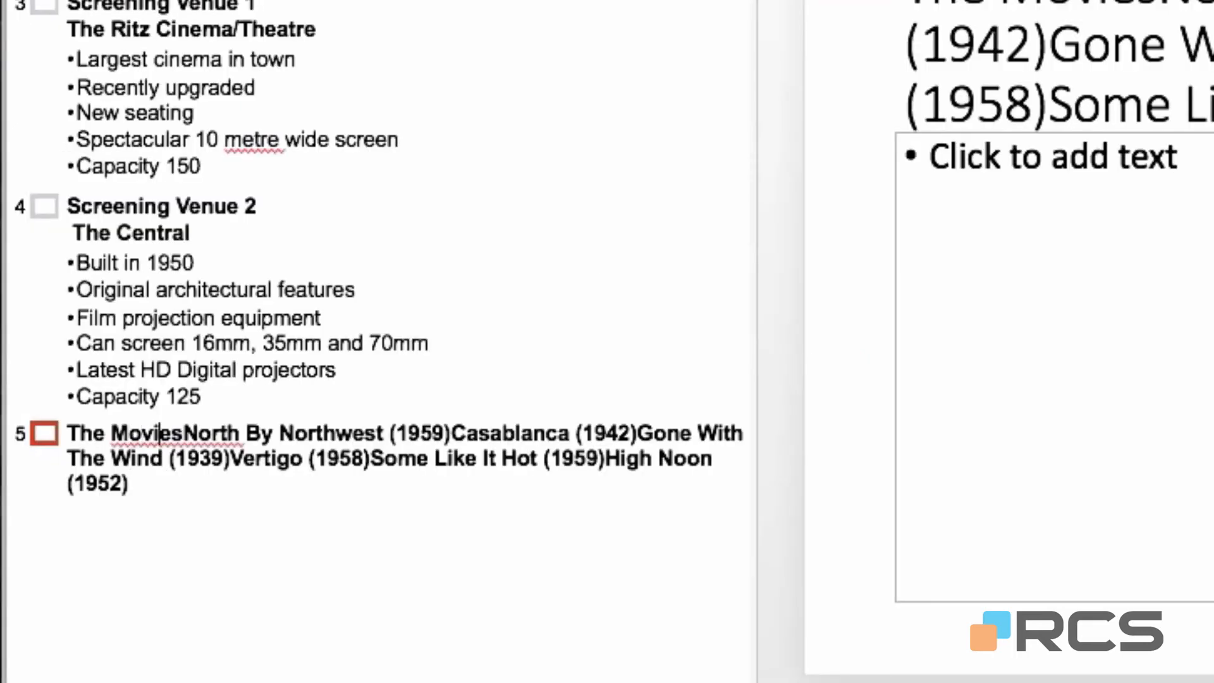
key(Right)
key(Right)
key(Return)
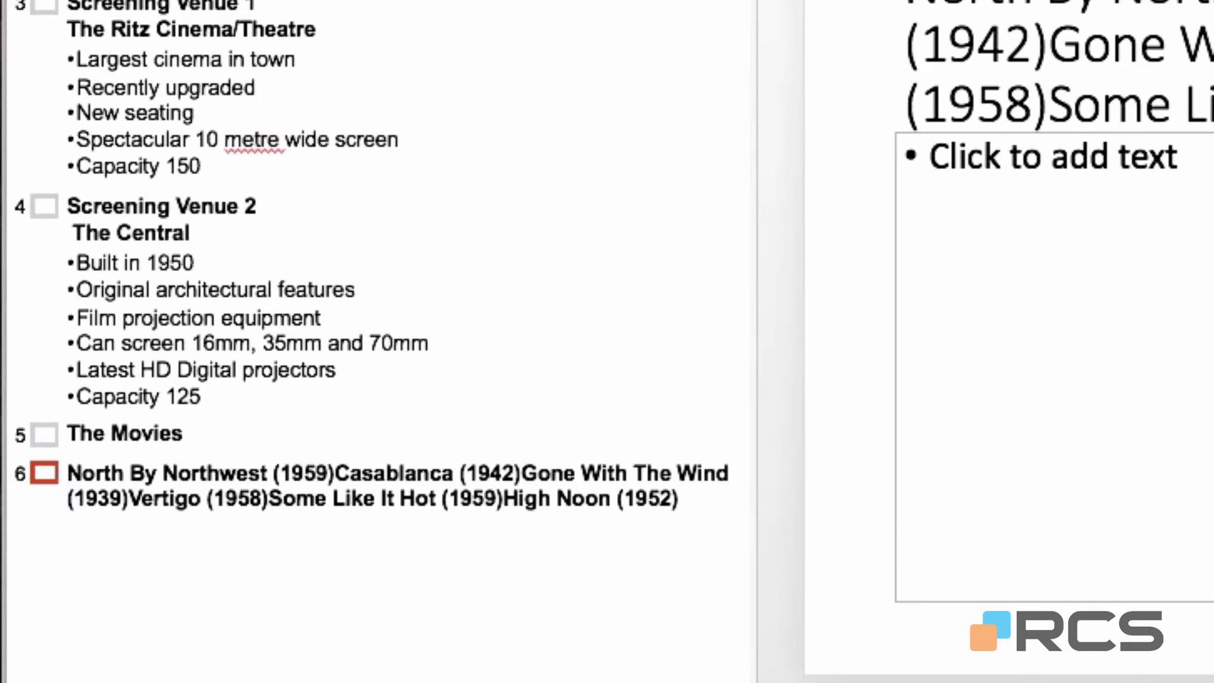
Demote the film line so it sits under slide 5's 'The Movies' title.
key(Tab)
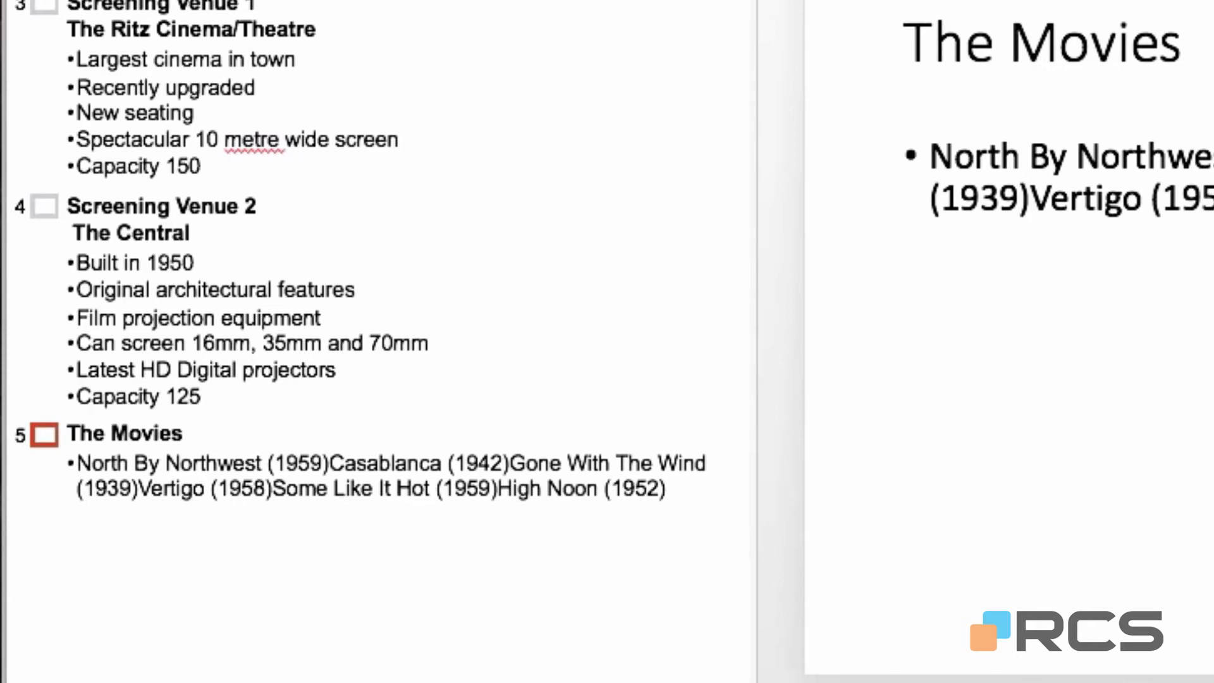
key(shift+Tab)
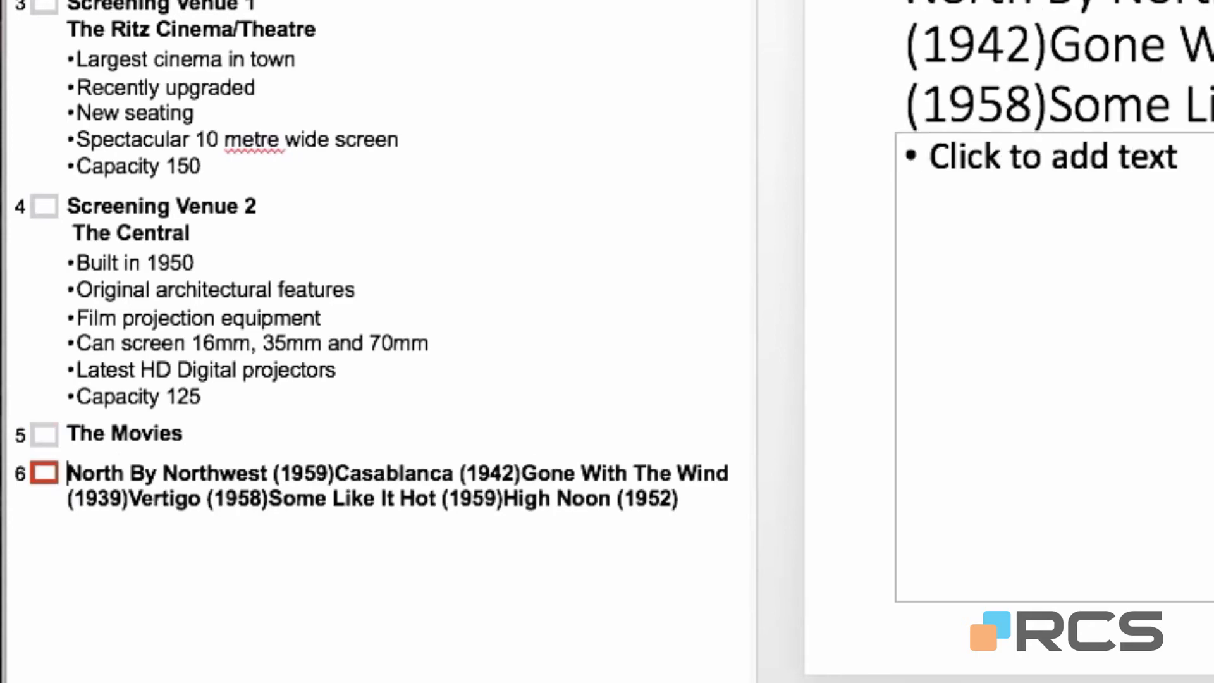
key(Tab)
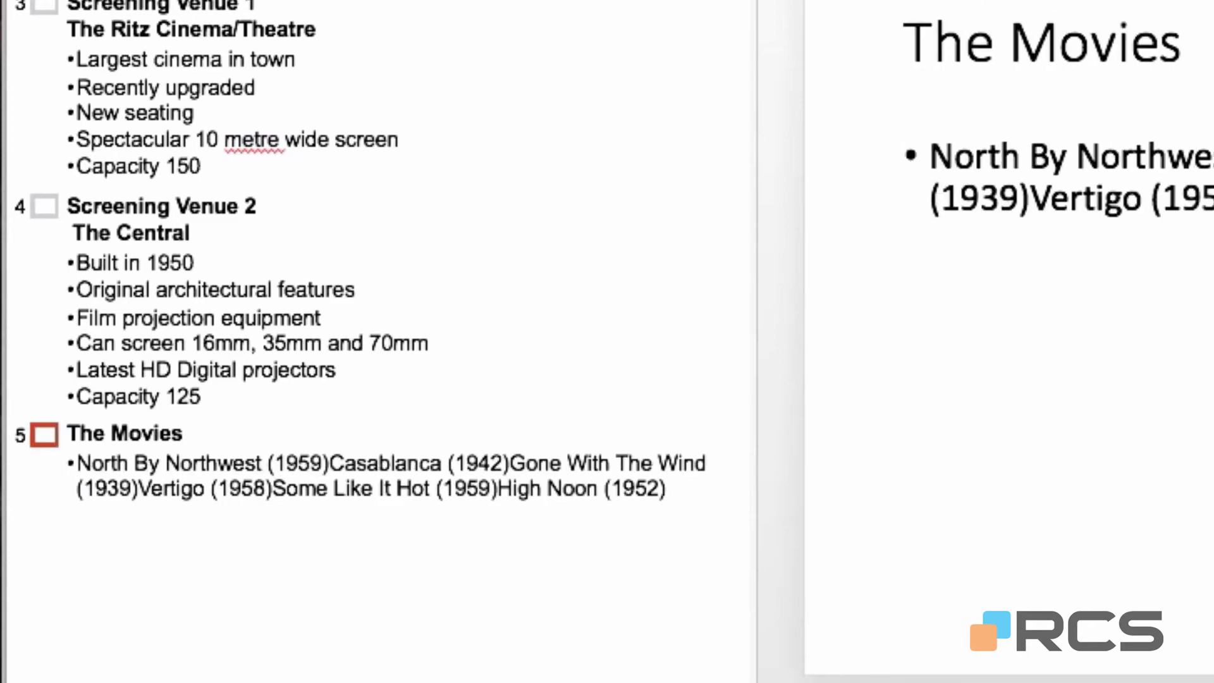
key(shift+Tab)
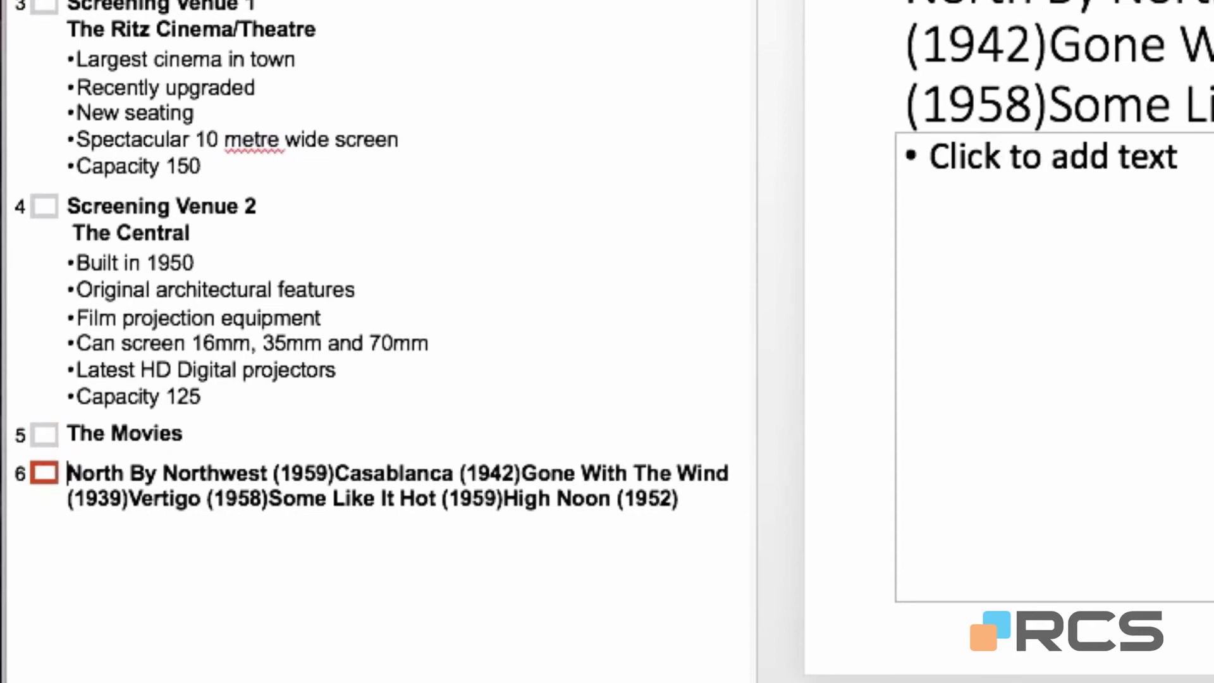
key(Tab)
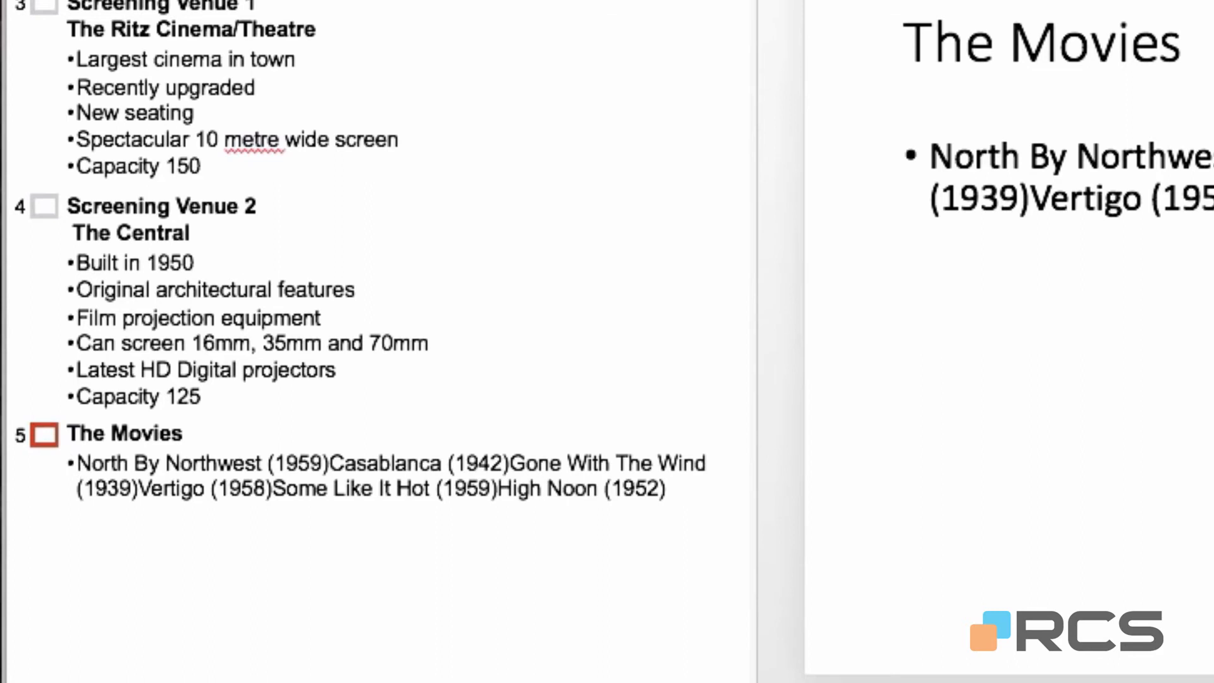
Split the six films into separate bullets, from North By Northwest (1959) to High Noon (1952).
key(Right)
key(Right)
key(Right)
key(Right)
key(Right)
key(Right)
key(Right)
key(Right)
key(Right)
key(Right)
key(Right)
key(Right)
key(Right)
key(Right)
key(Right)
key(Right)
key(Right)
key(Right)
key(Right)
key(Right)
key(Right)
key(Right)
key(Right)
key(Right)
key(Right)
key(Return)
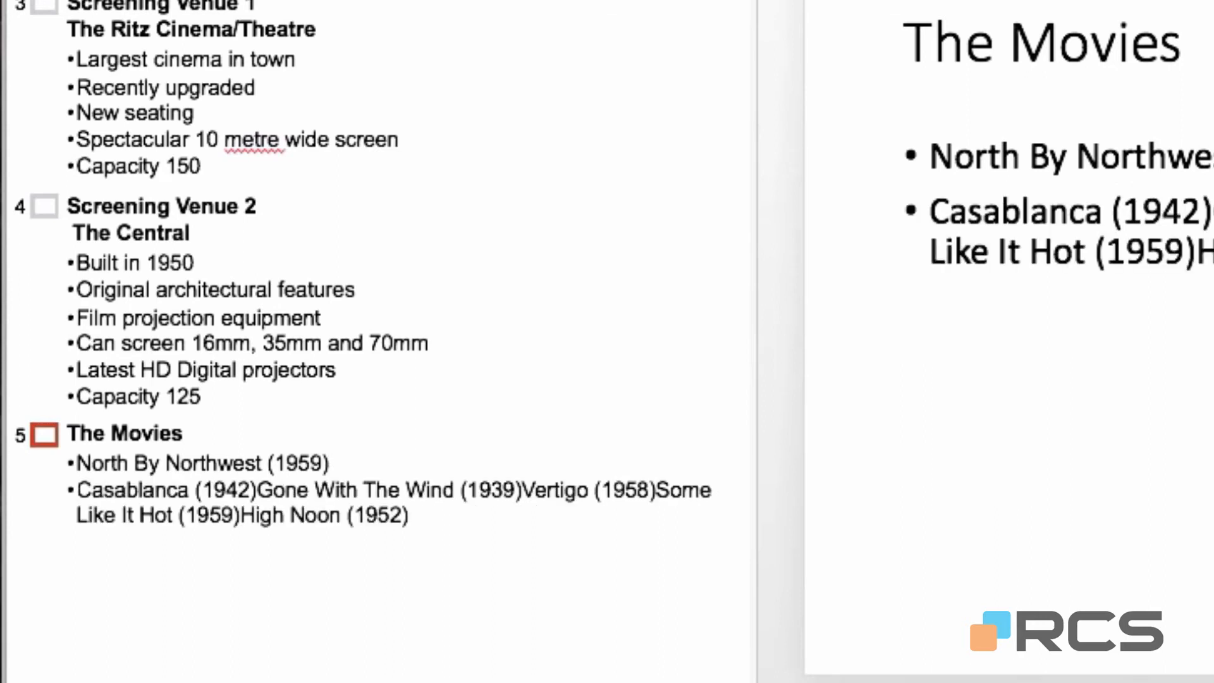
key(Right)
key(Right)
key(Right)
key(Right)
key(Right)
key(Right)
key(Right)
key(Right)
key(Right)
key(Right)
key(Right)
key(Right)
key(Right)
key(Right)
key(Right)
key(Right)
key(Right)
key(Return)
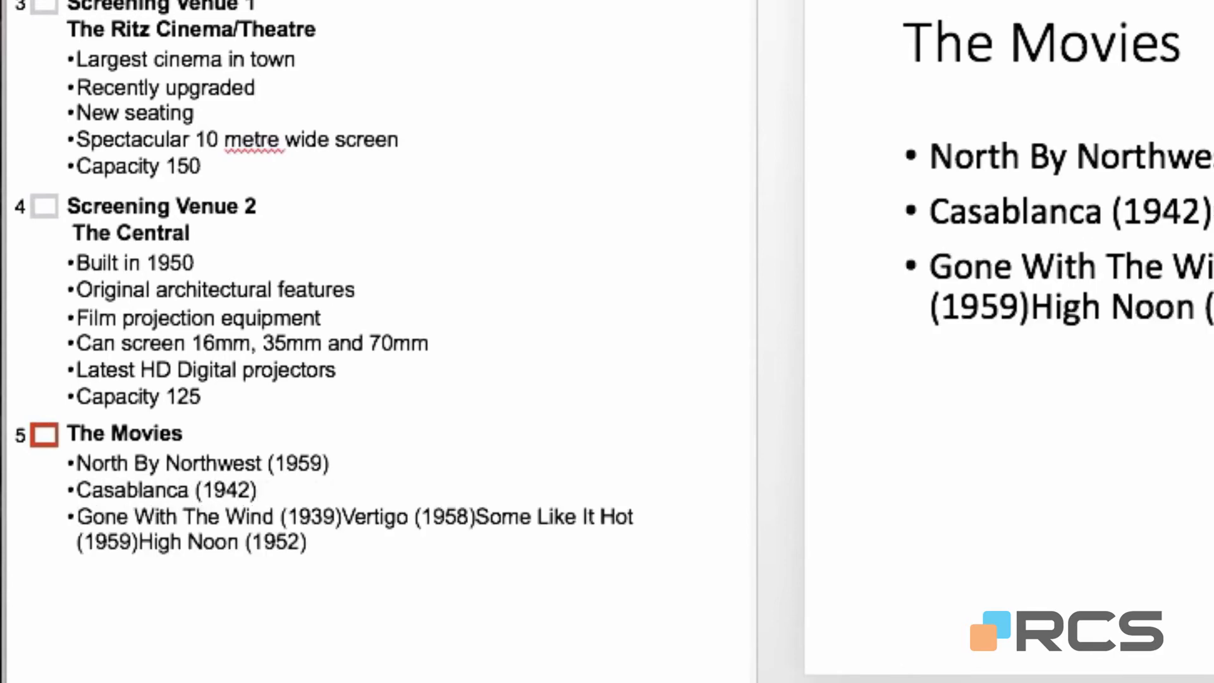
key(Right)
key(Right)
key(Right)
key(Right)
key(Right)
key(Right)
key(Right)
key(Right)
key(Right)
key(Right)
key(Right)
key(Right)
key(Right)
key(Right)
key(Right)
key(Right)
key(Right)
key(Right)
key(Right)
key(Right)
key(Right)
key(Right)
key(Return)
key(Right)
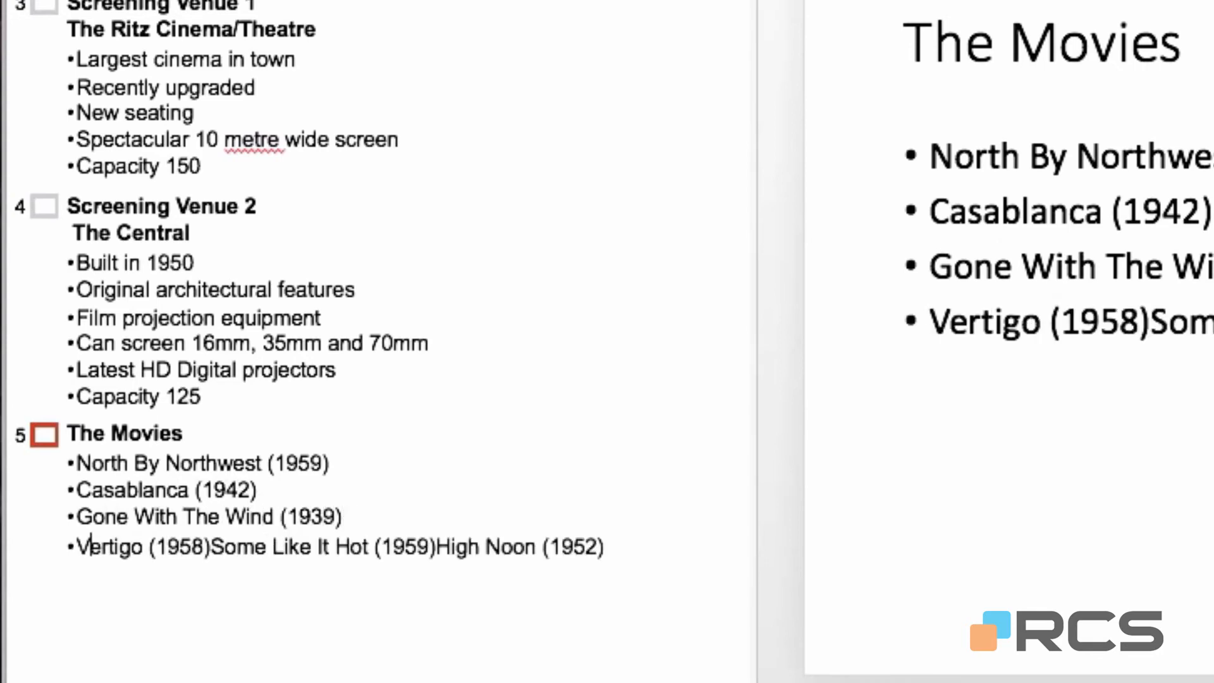
key(Right)
key(Right)
key(Right)
key(Right)
key(Right)
key(Right)
key(Right)
key(Right)
key(Right)
key(Right)
key(Right)
key(Right)
key(Right)
key(Return)
key(Right)
key(Right)
key(Right)
key(Right)
key(Right)
key(Right)
key(Right)
key(Right)
key(Right)
key(Right)
key(Right)
key(Right)
key(Right)
key(Right)
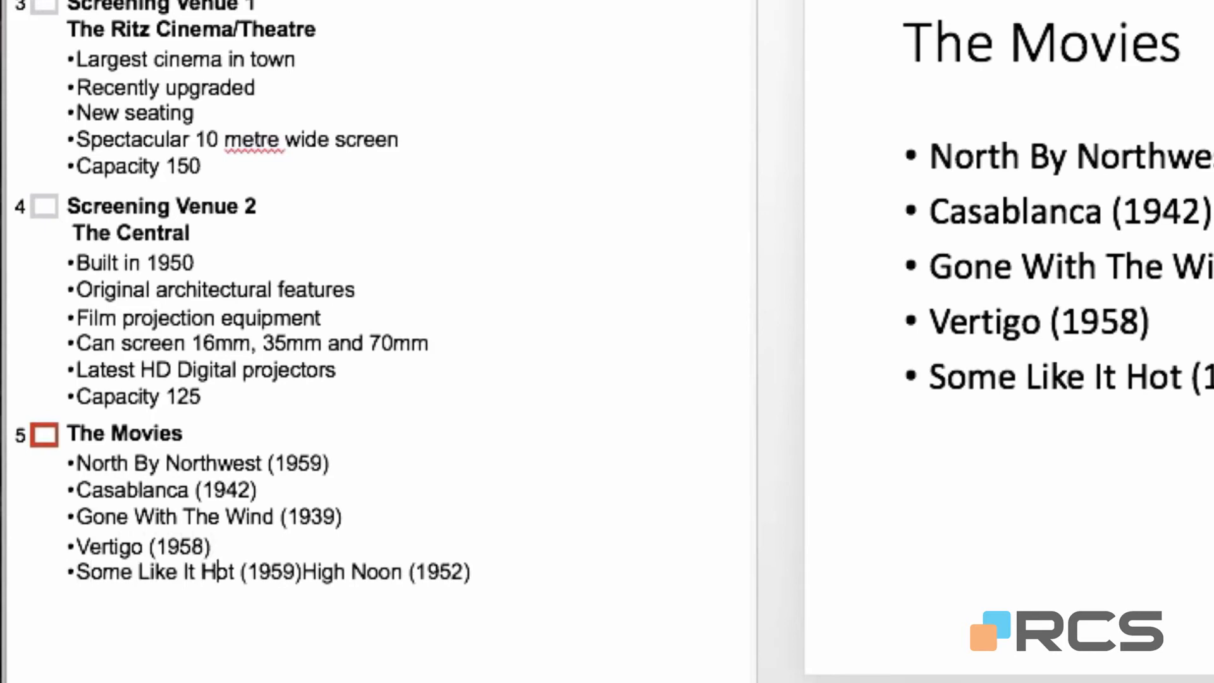
key(Right)
key(Right)
key(Right)
key(Right)
key(Right)
key(Right)
key(Right)
key(Right)
key(Right)
key(Return)
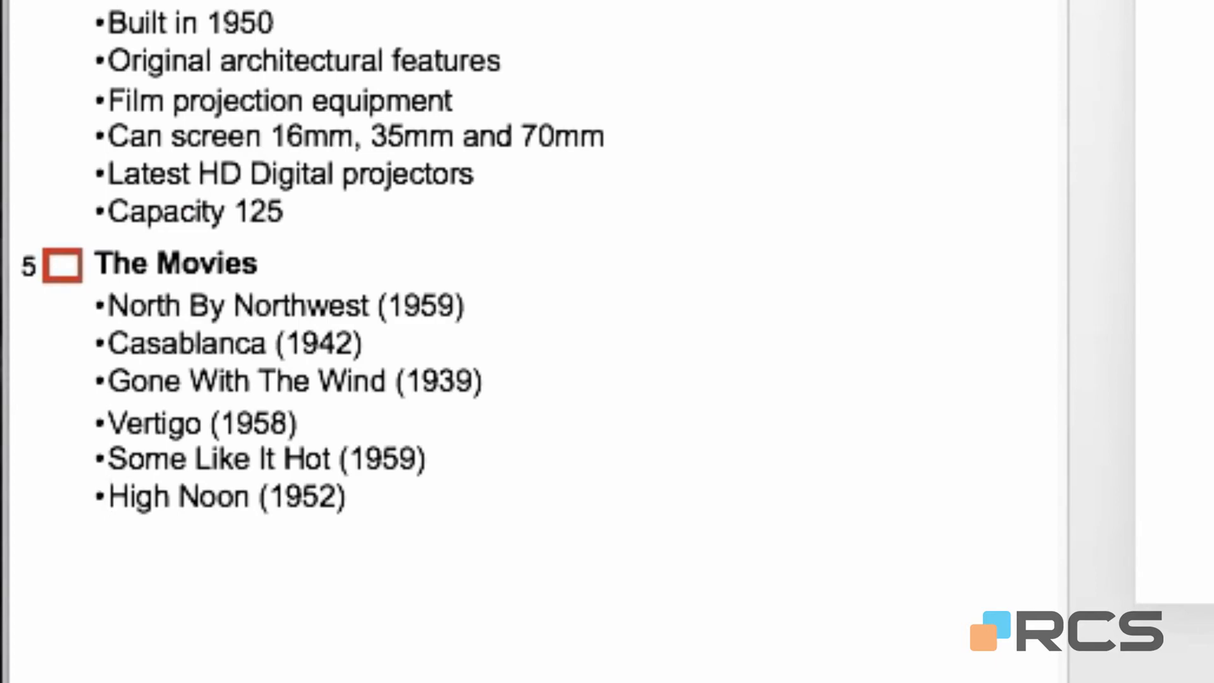
key(Up)
key(Up)
text(T)
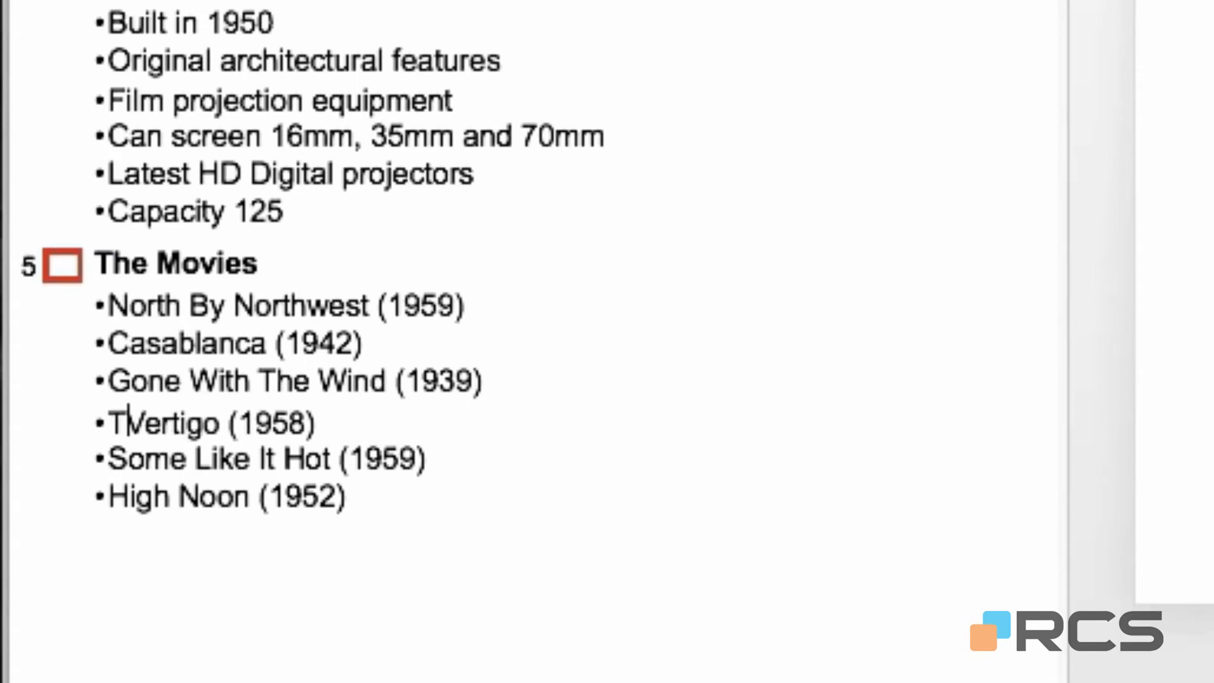
text(he Movie)
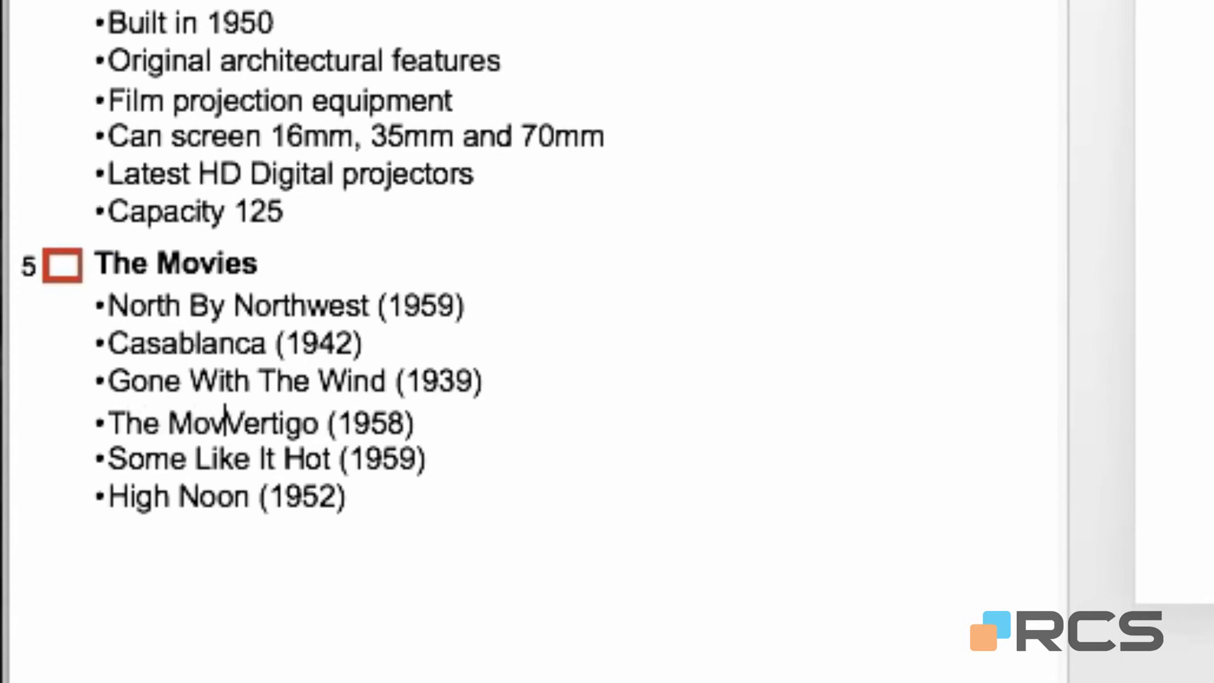
text(s 2)
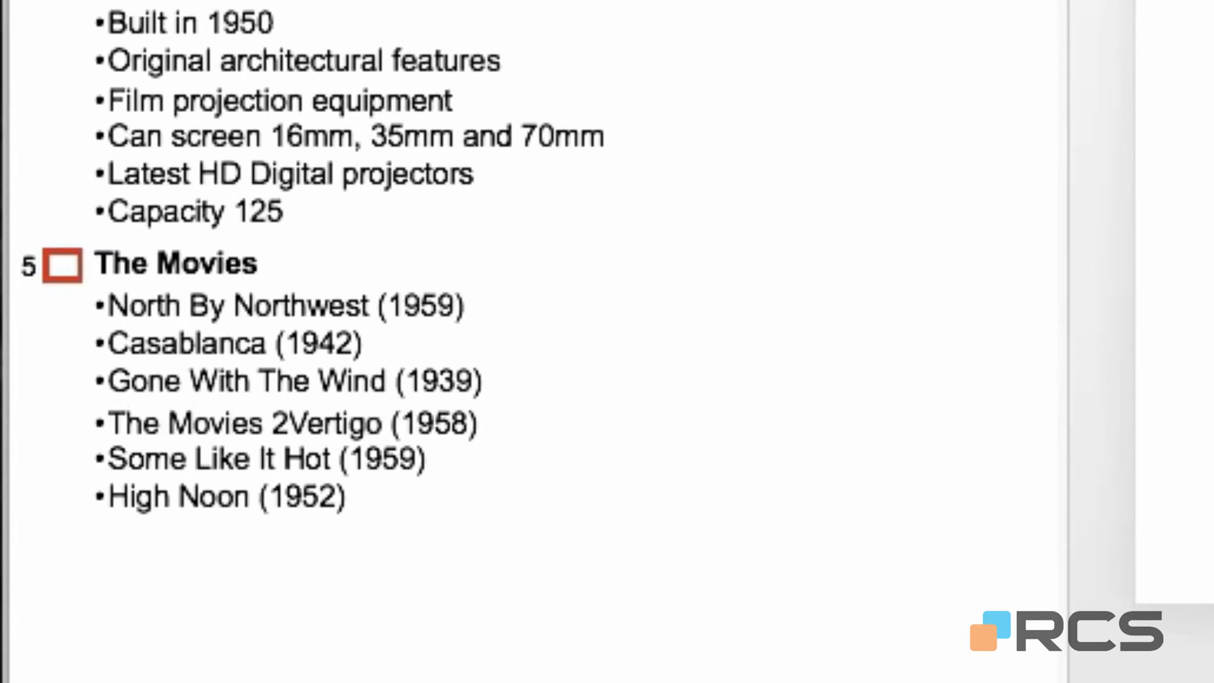
key(Return)
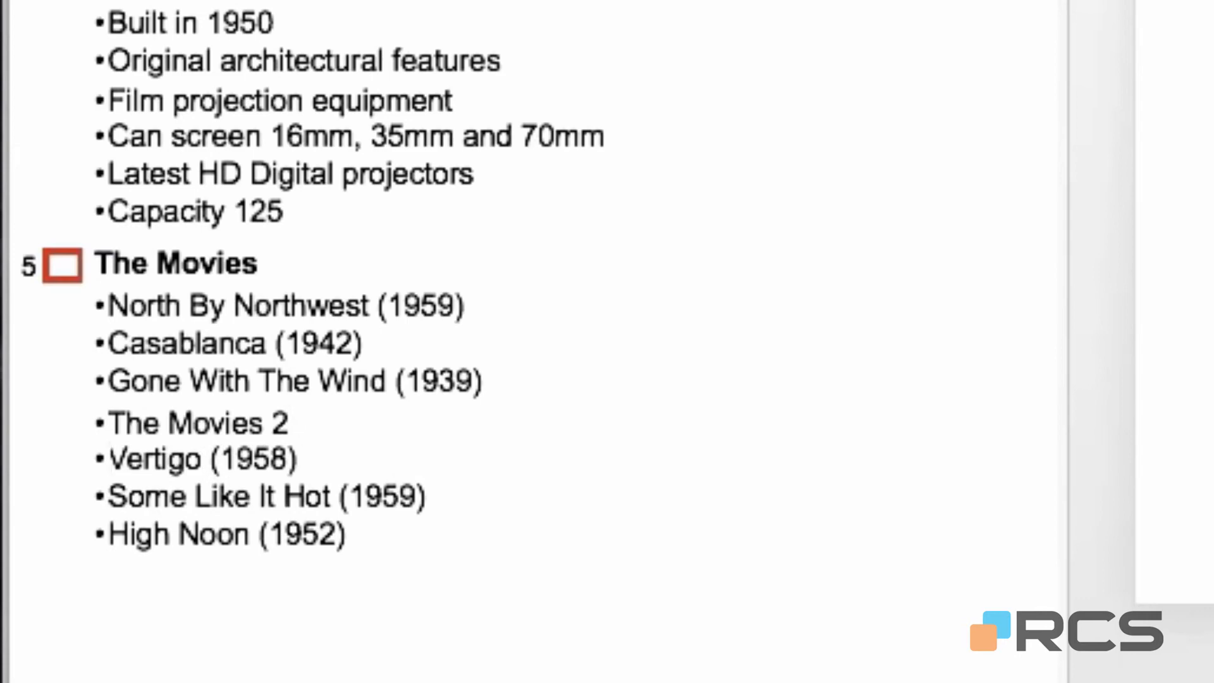
click(110, 422)
key(shift+Tab)
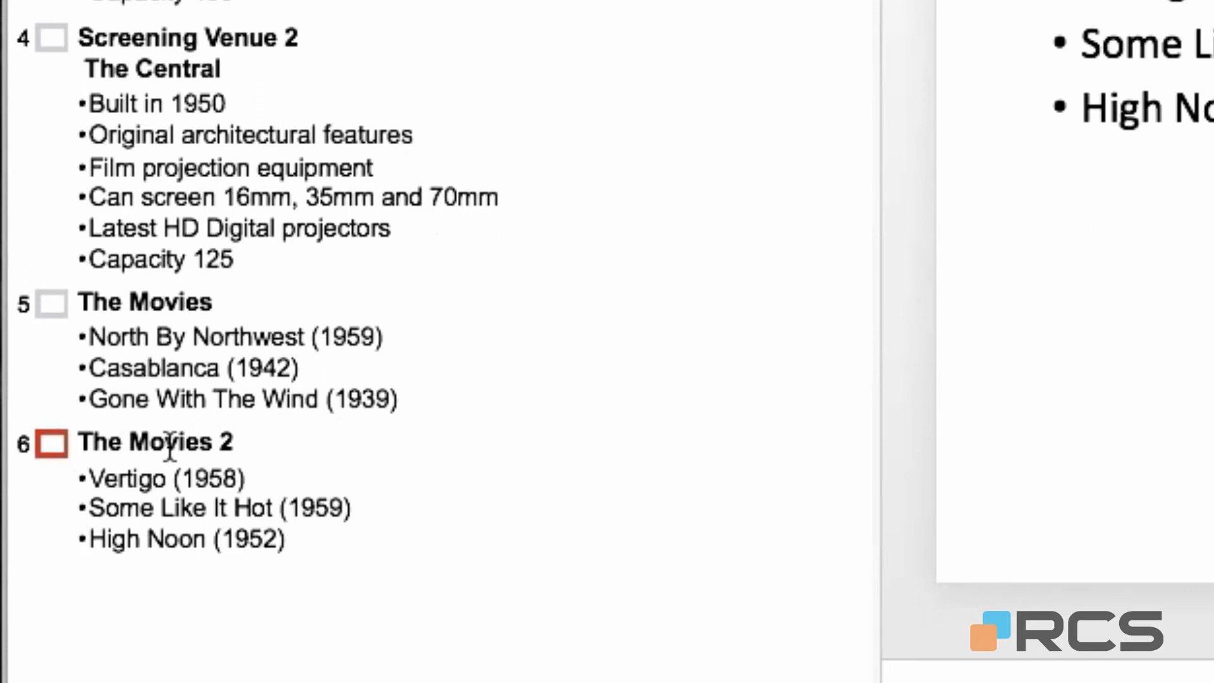
key(Tab)
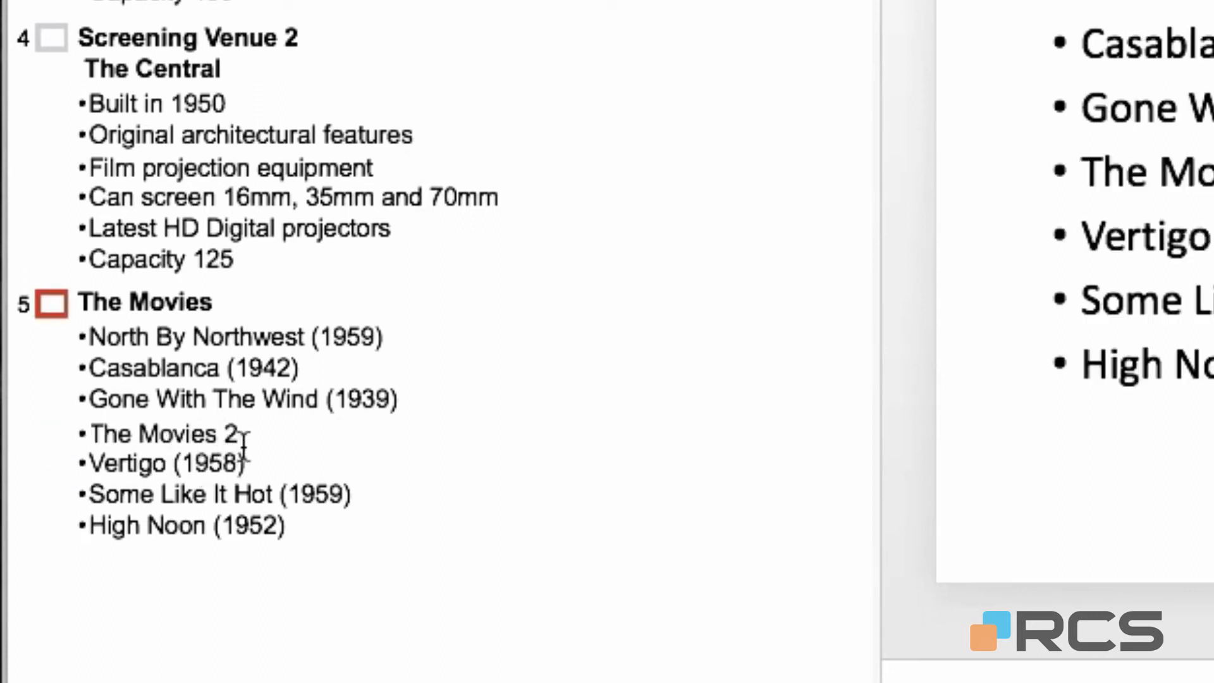
drag(256, 434, 91, 432)
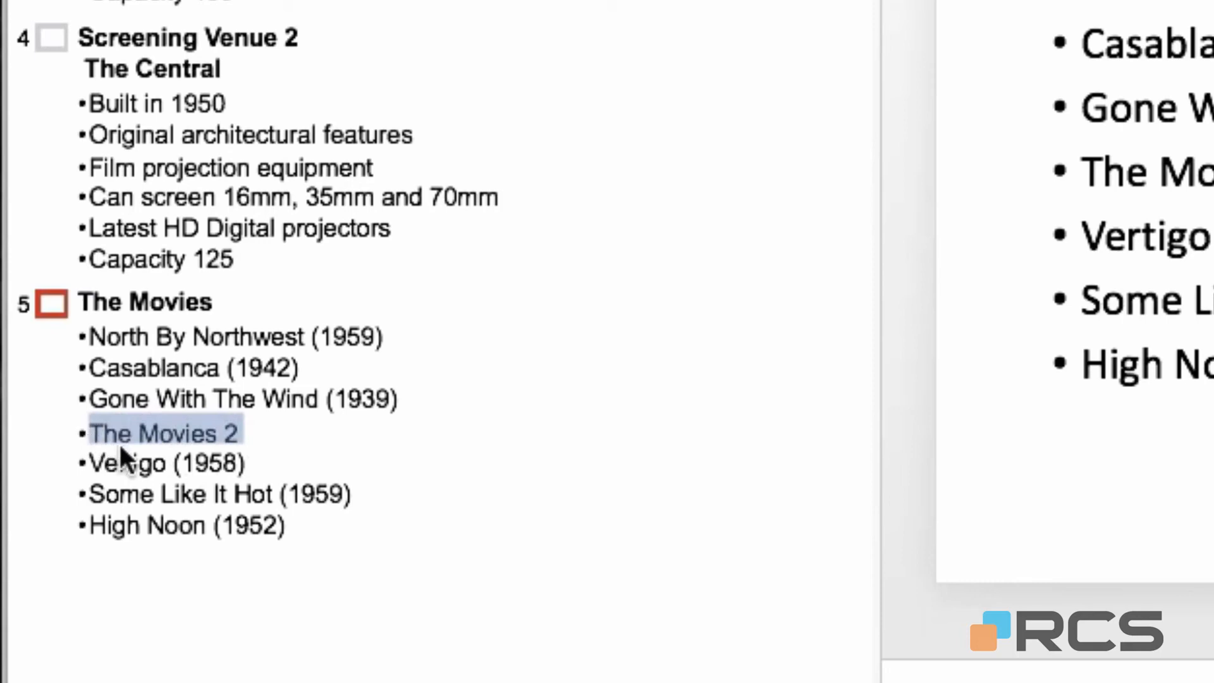
key(Delete)
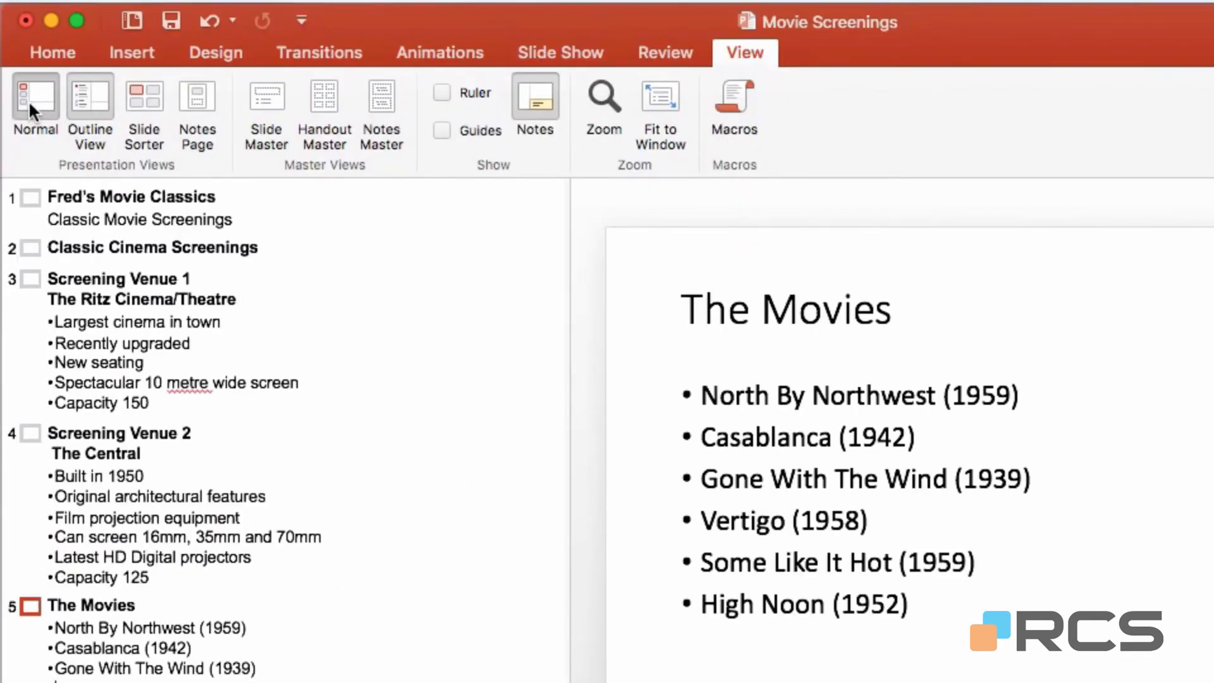
Pass through Normal and Slide Sorter views, then display slide 5 as a Notes Page.
click(28, 101)
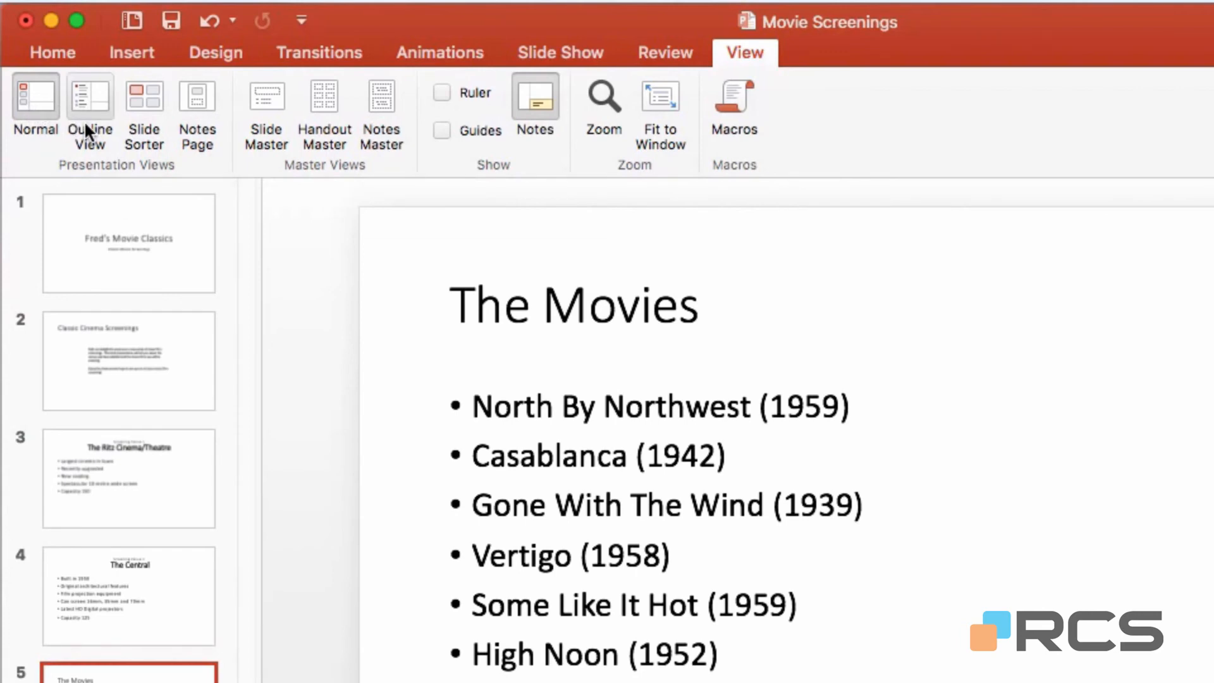
click(150, 101)
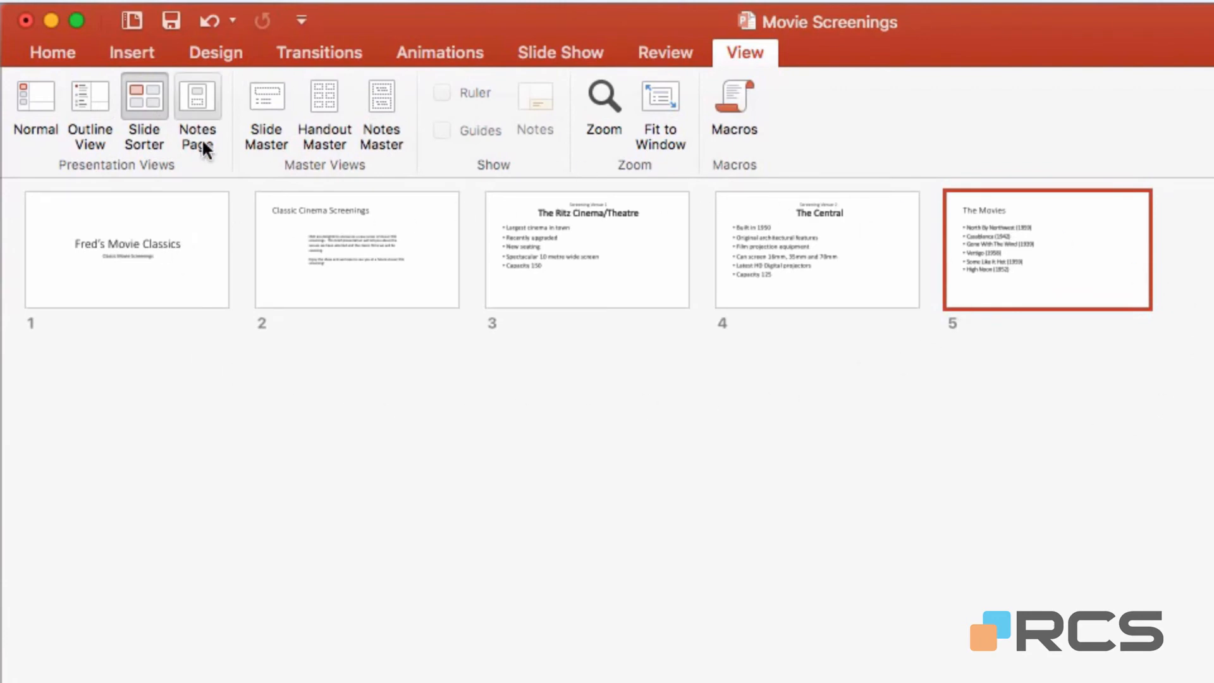
click(202, 98)
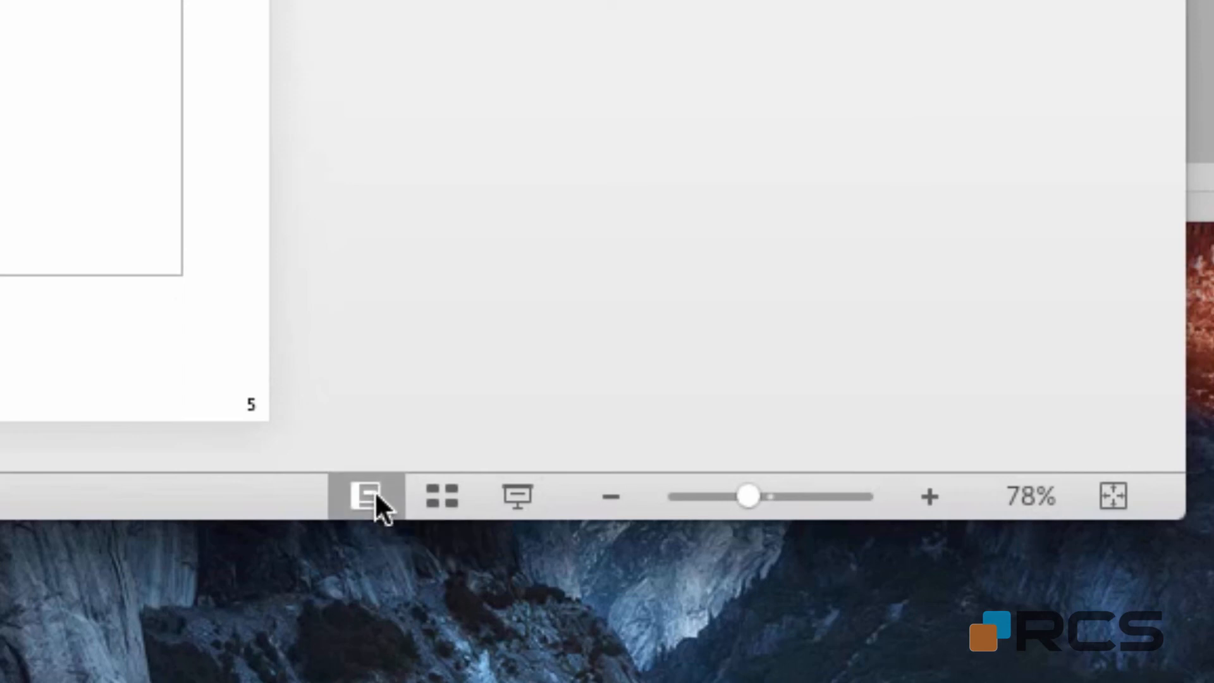
Present The Movies slide full-screen, then end the show back in Slide Sorter.
click(374, 491)
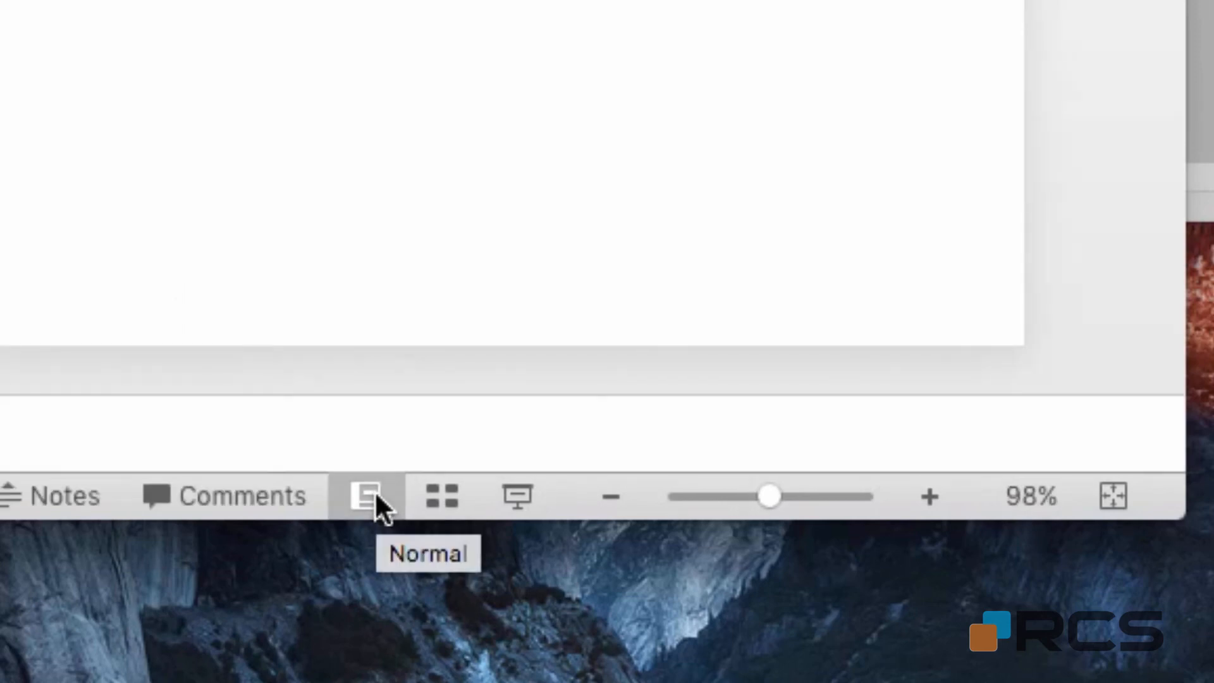
click(451, 498)
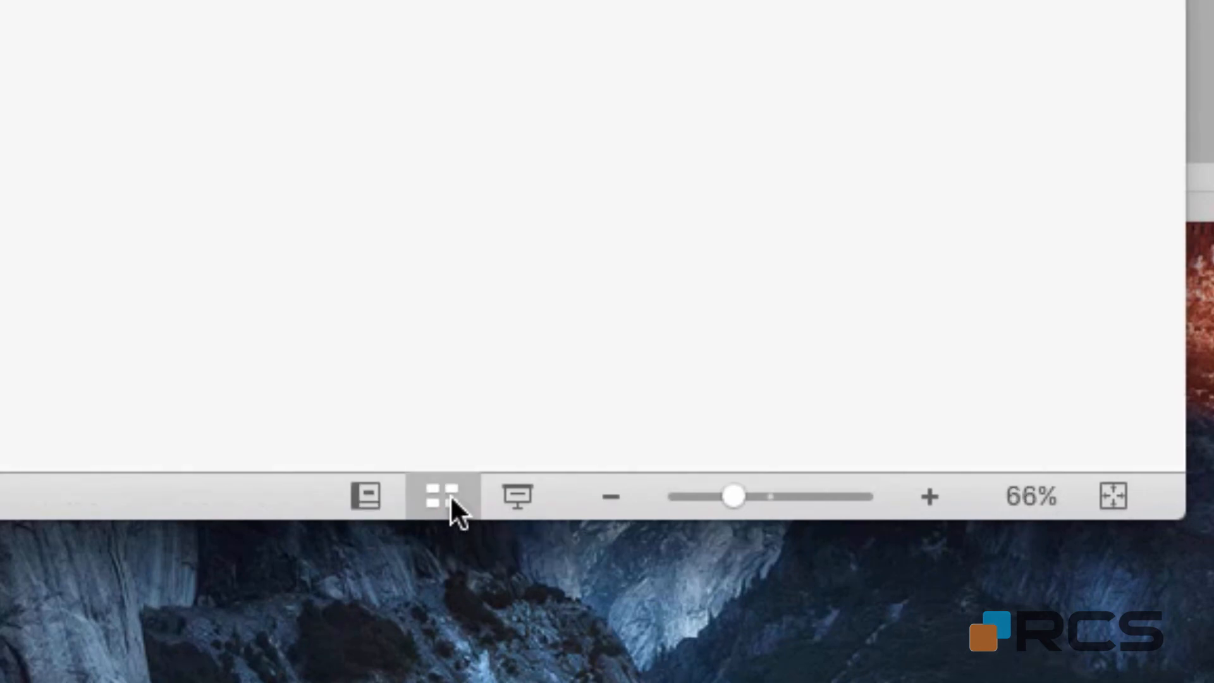
click(513, 500)
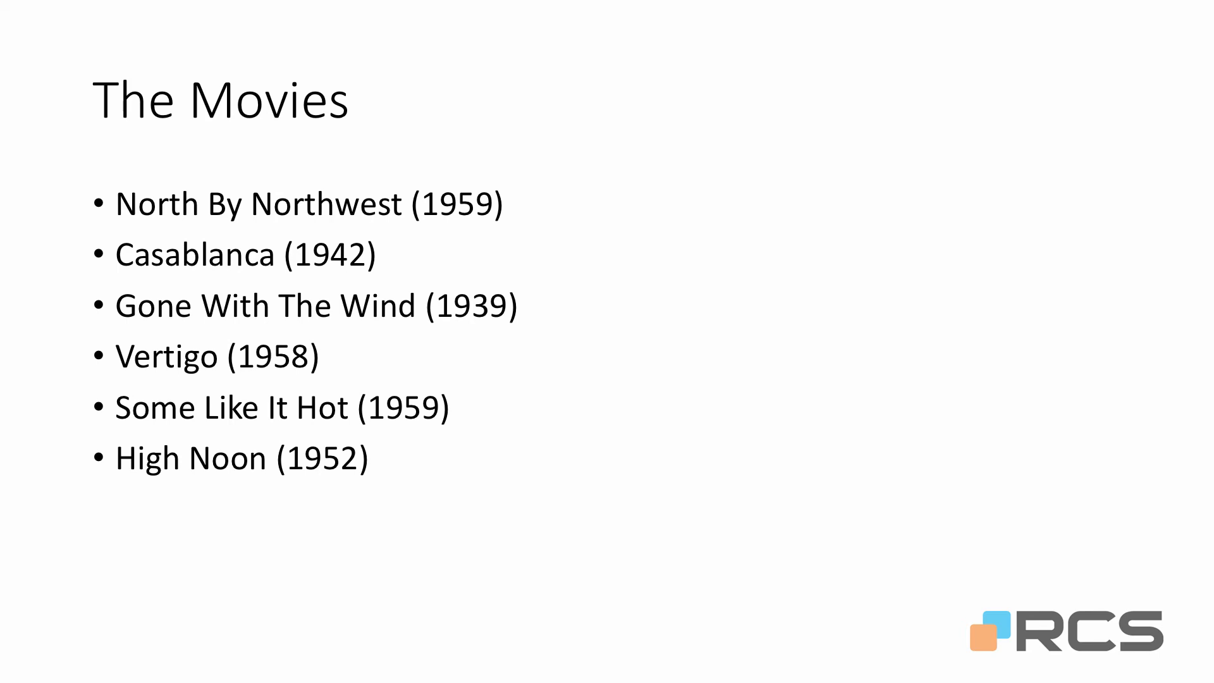
key(Escape)
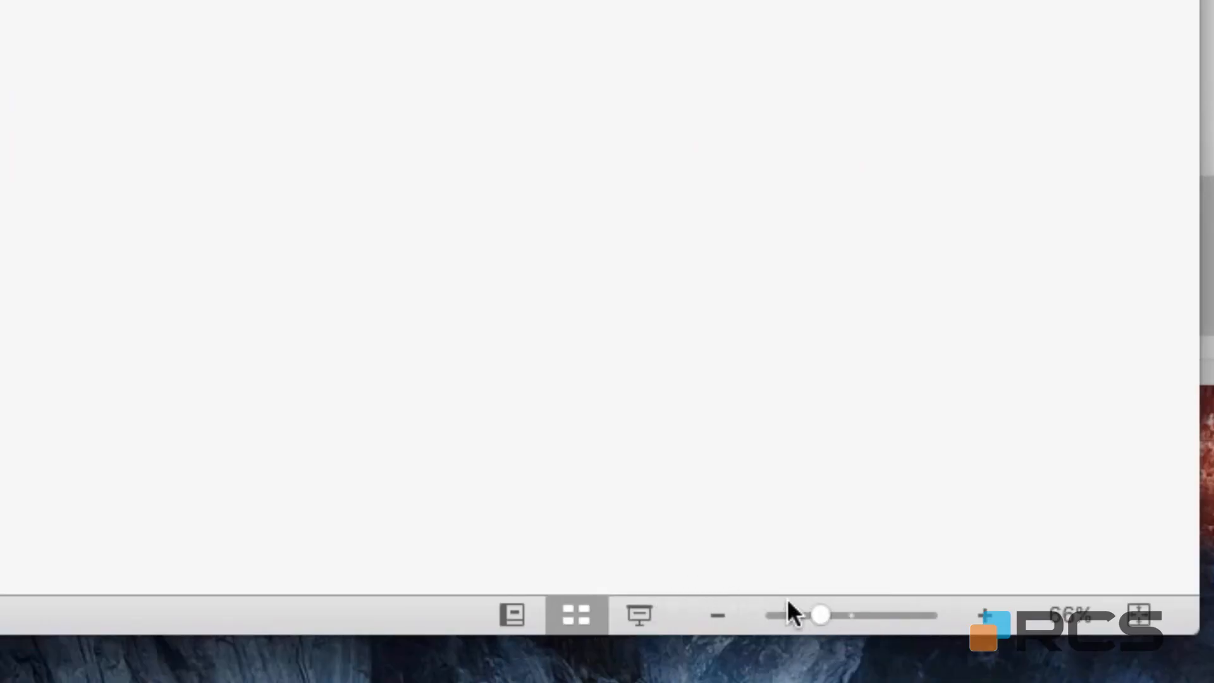
In Normal view, try the Fit zoom, then set The Movies slide to 100% zoom.
click(511, 616)
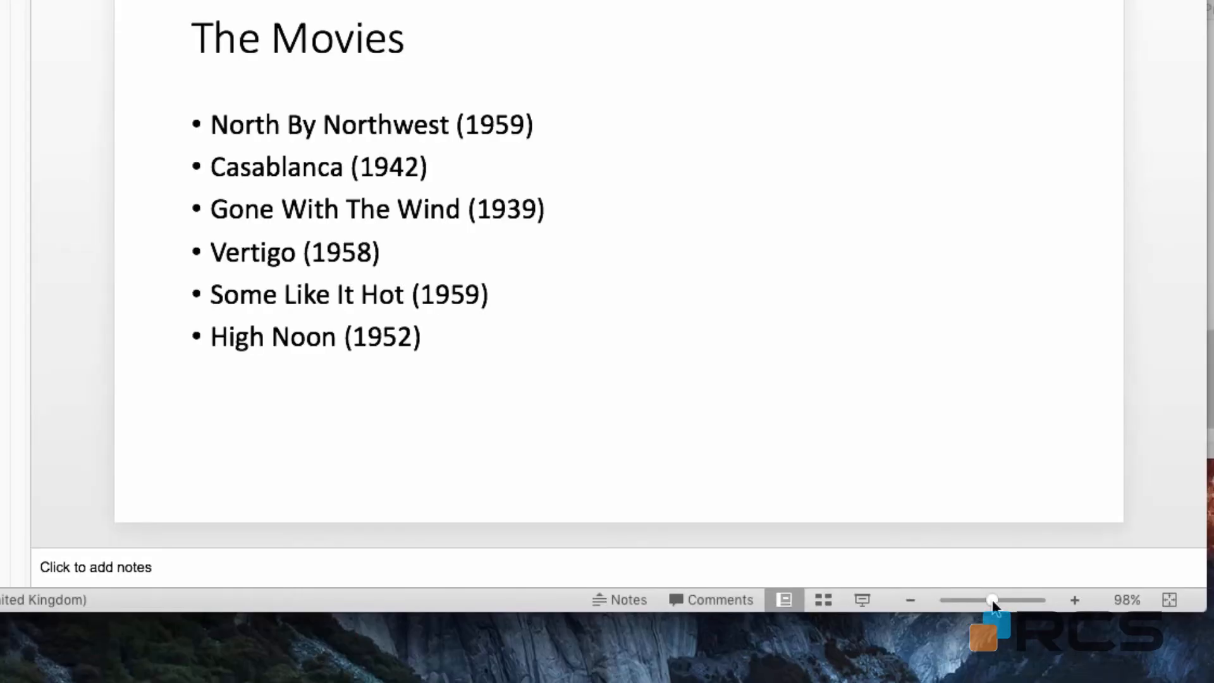
mouse_move(992, 600)
mouse_down()
mouse_move(1007, 599)
mouse_move(975, 599)
mouse_move(991, 597)
mouse_up()
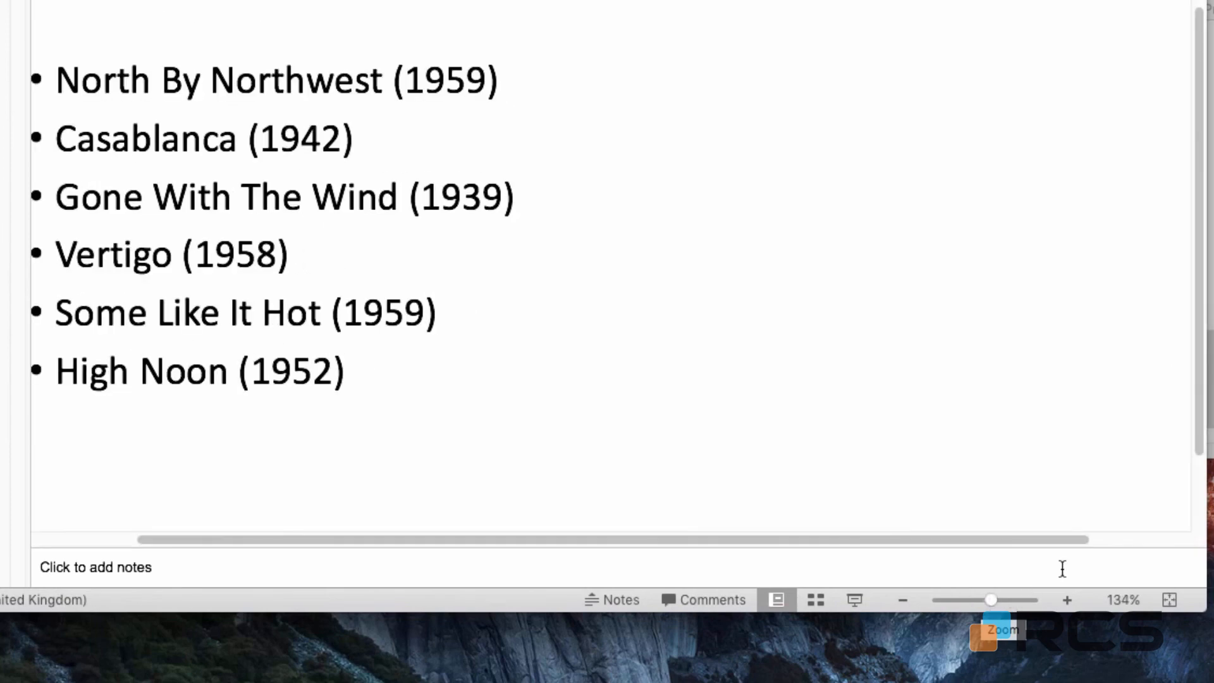
click(1122, 602)
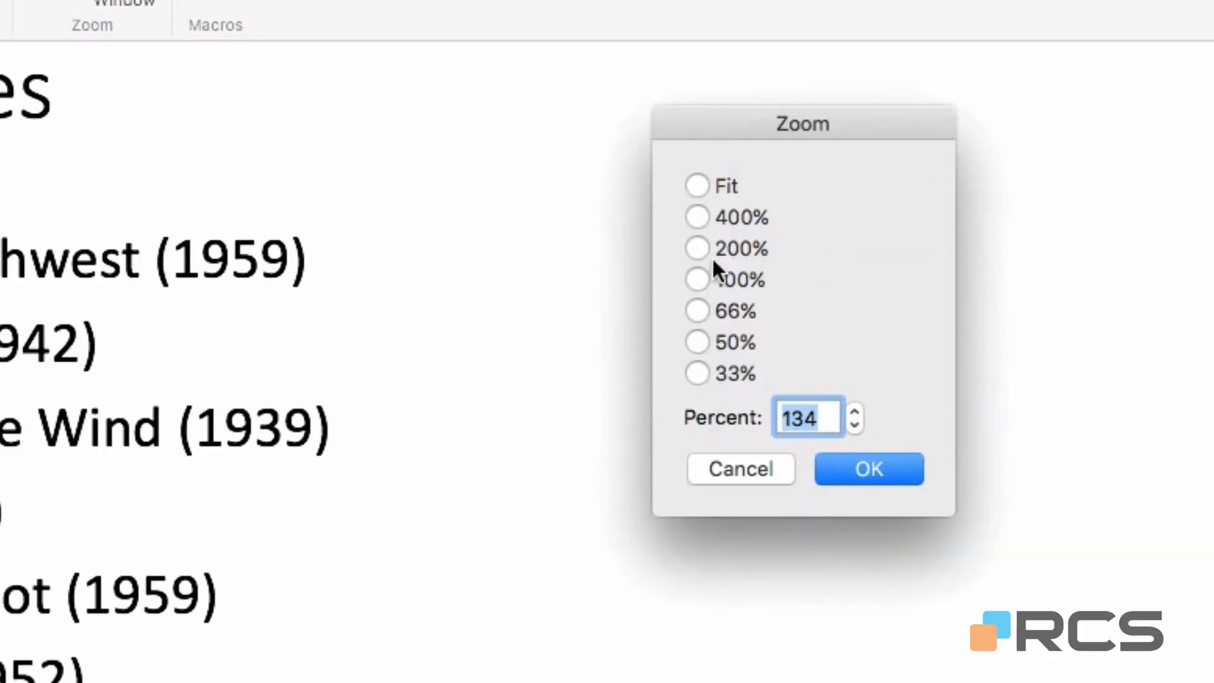
click(704, 180)
click(837, 475)
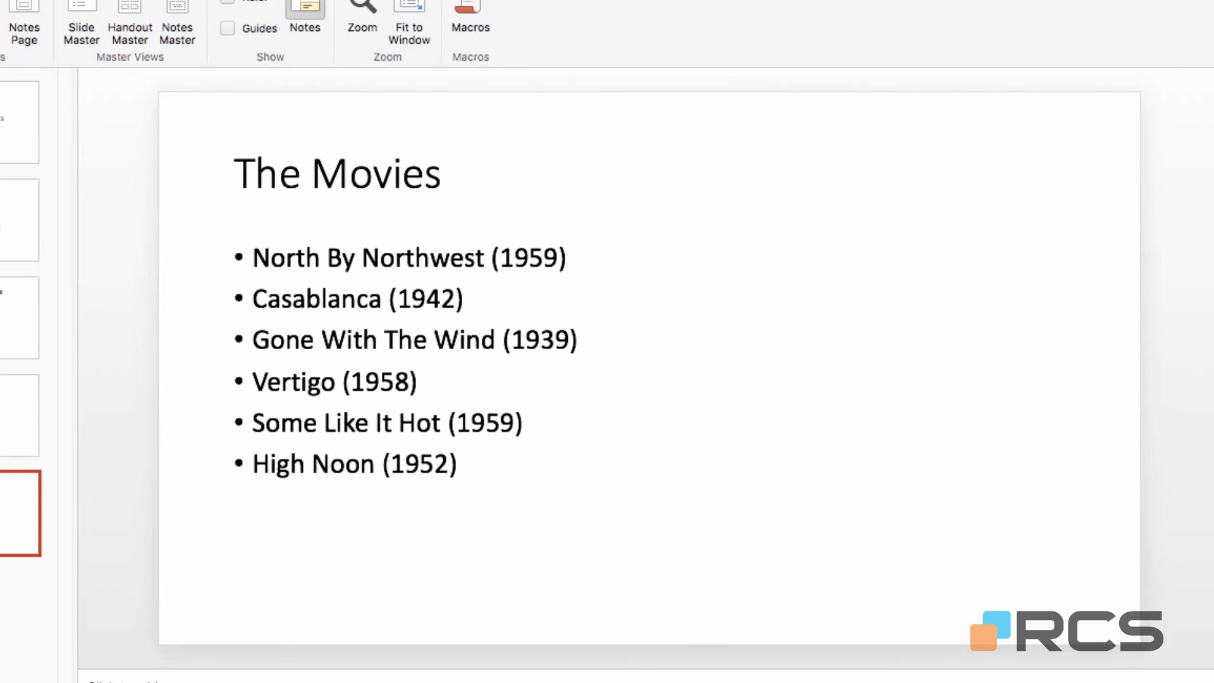
click(1143, 682)
click(817, 227)
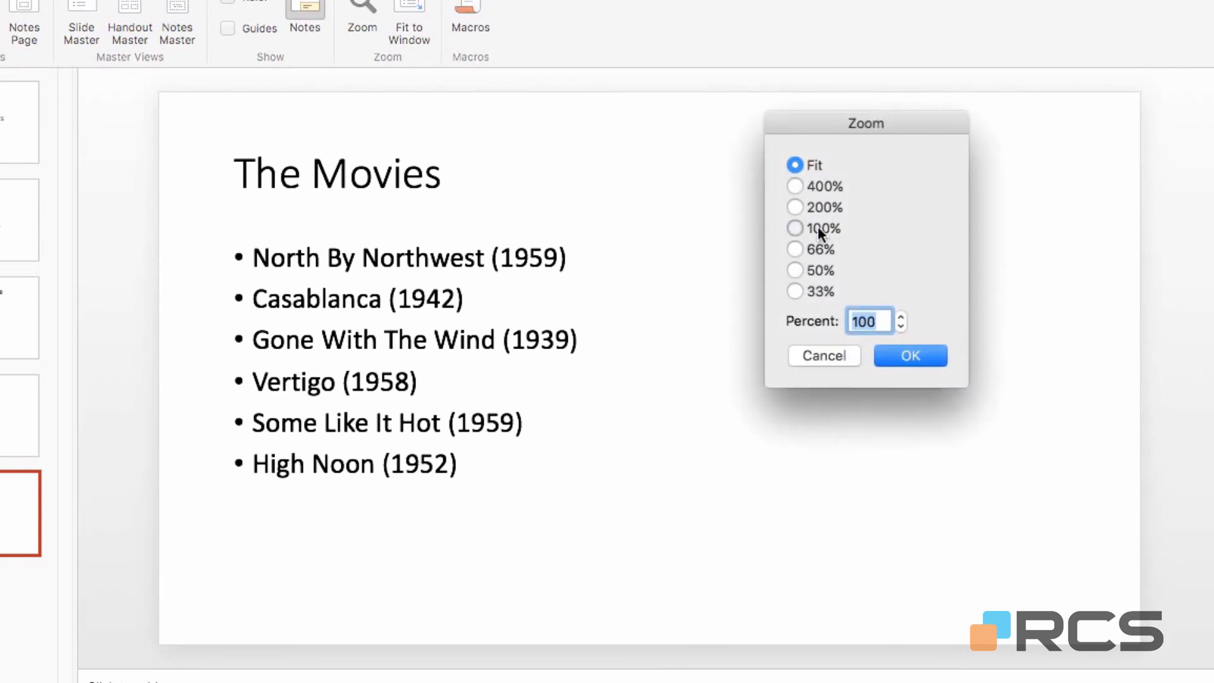
click(912, 355)
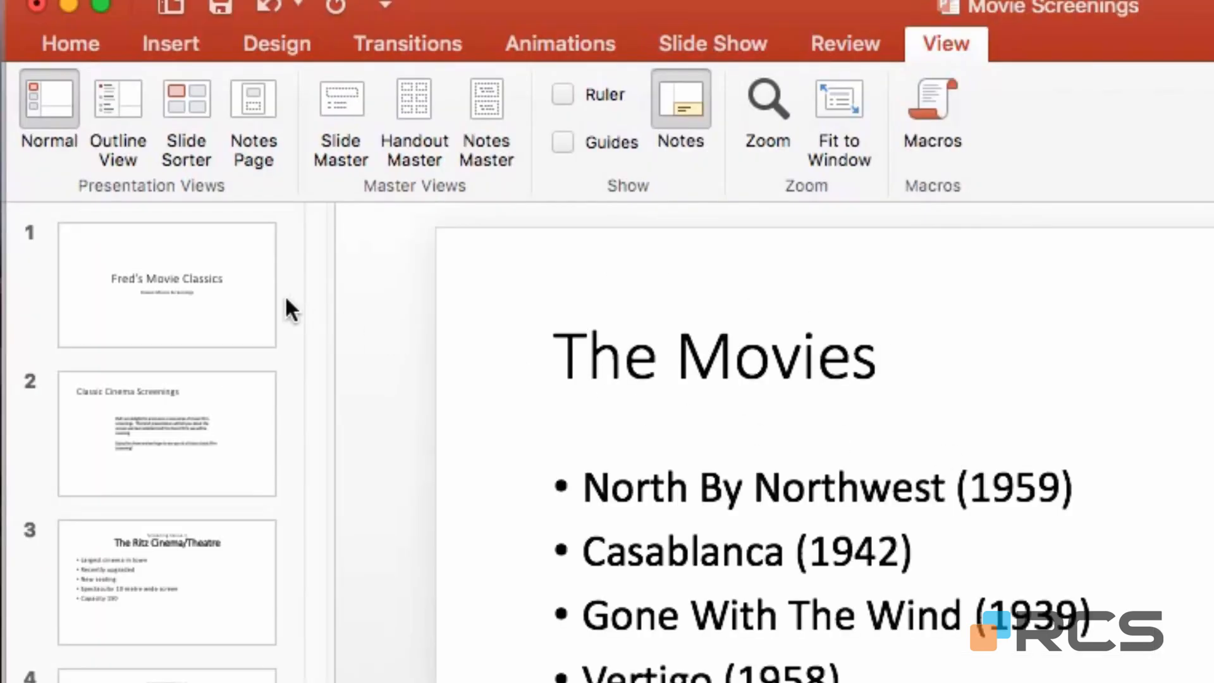
Start a spelling check of the deck from the first slide.
click(9, 123)
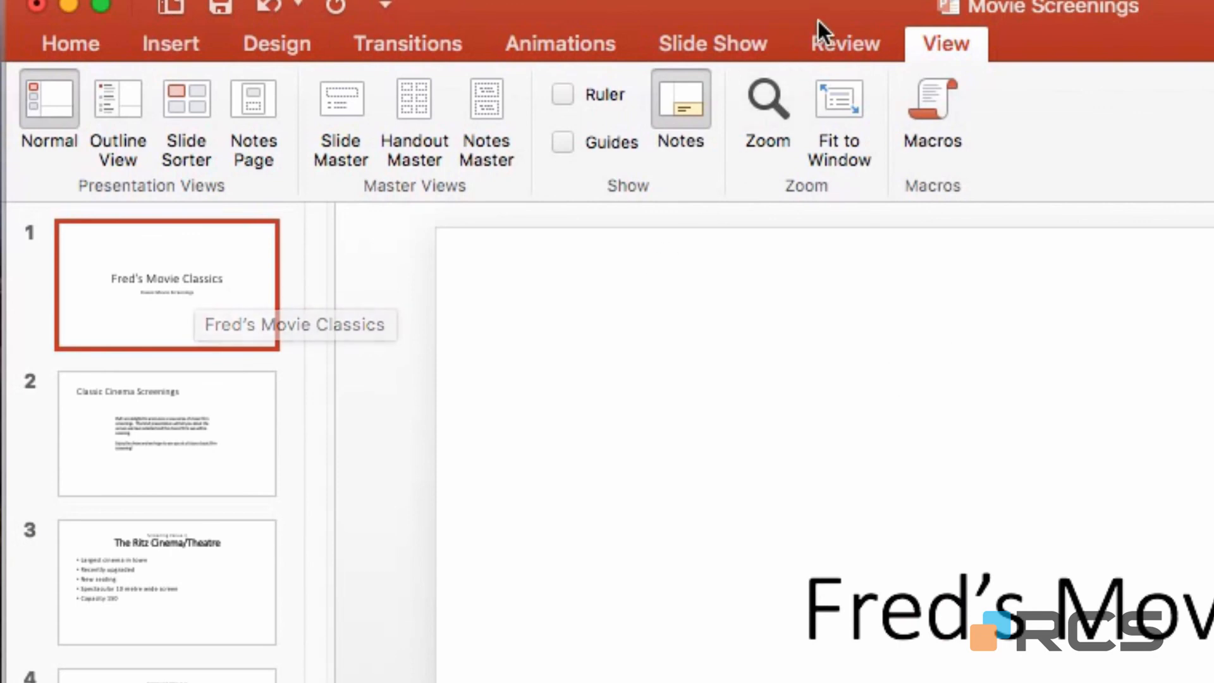
click(848, 39)
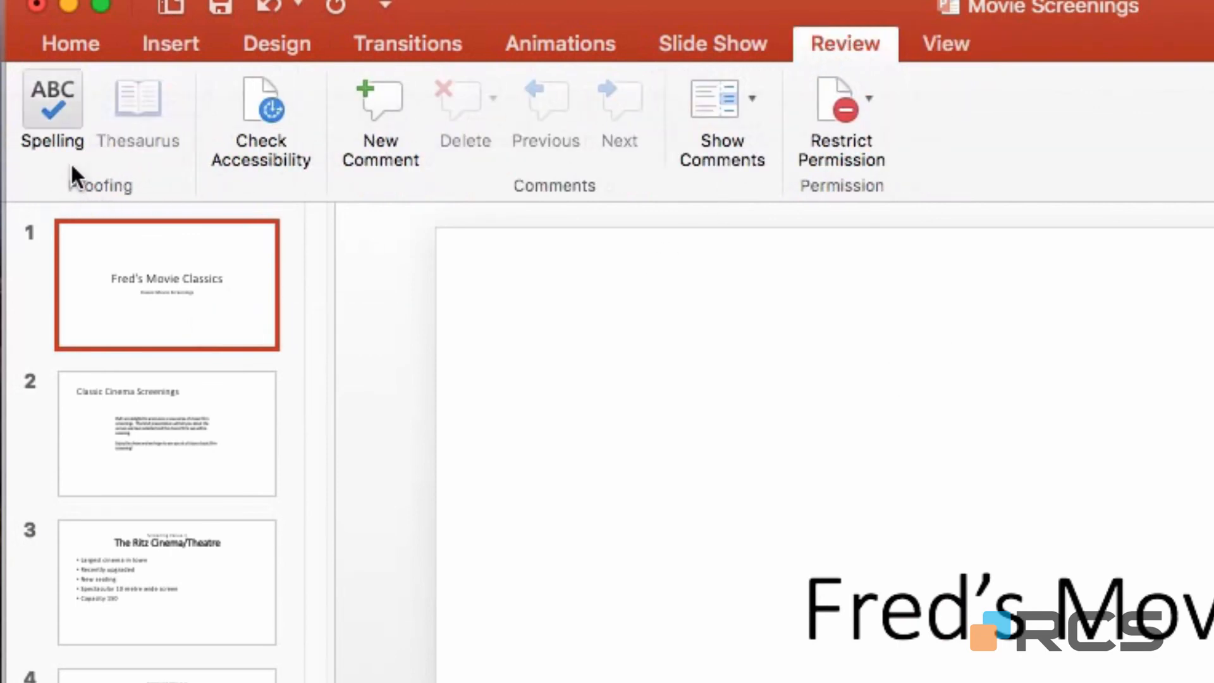
click(49, 102)
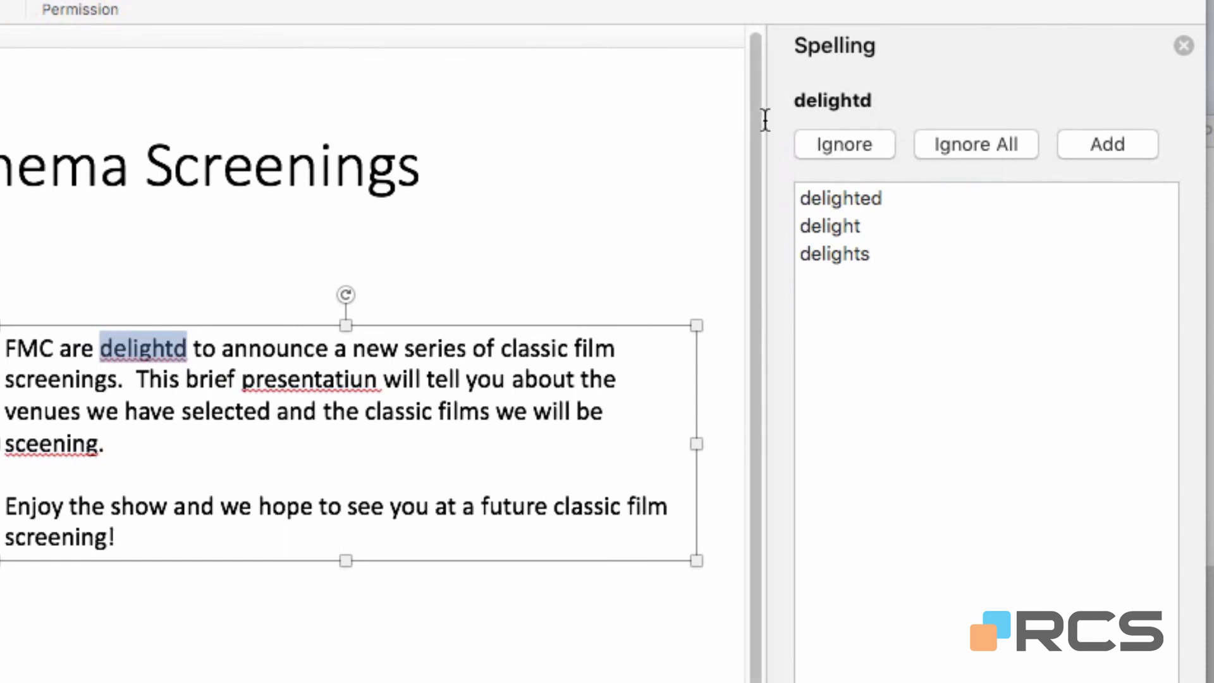
Correct delightd, presentatiun and sceening to delighted, presentation and screening.
click(825, 223)
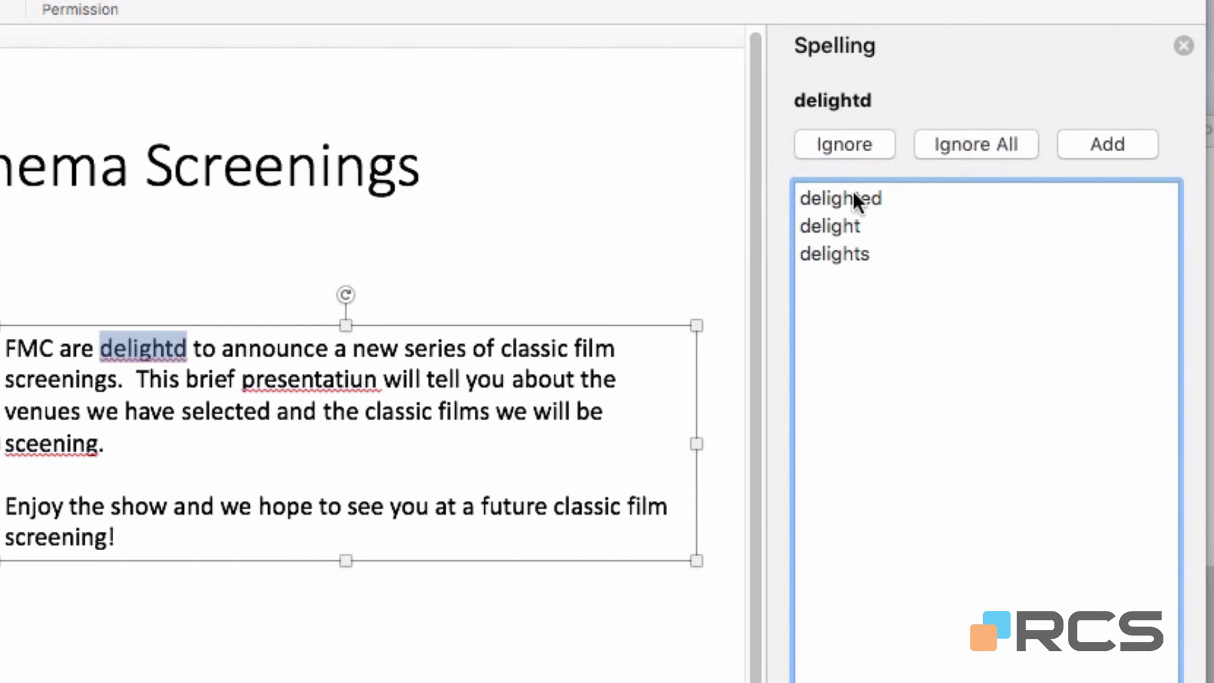
click(808, 194)
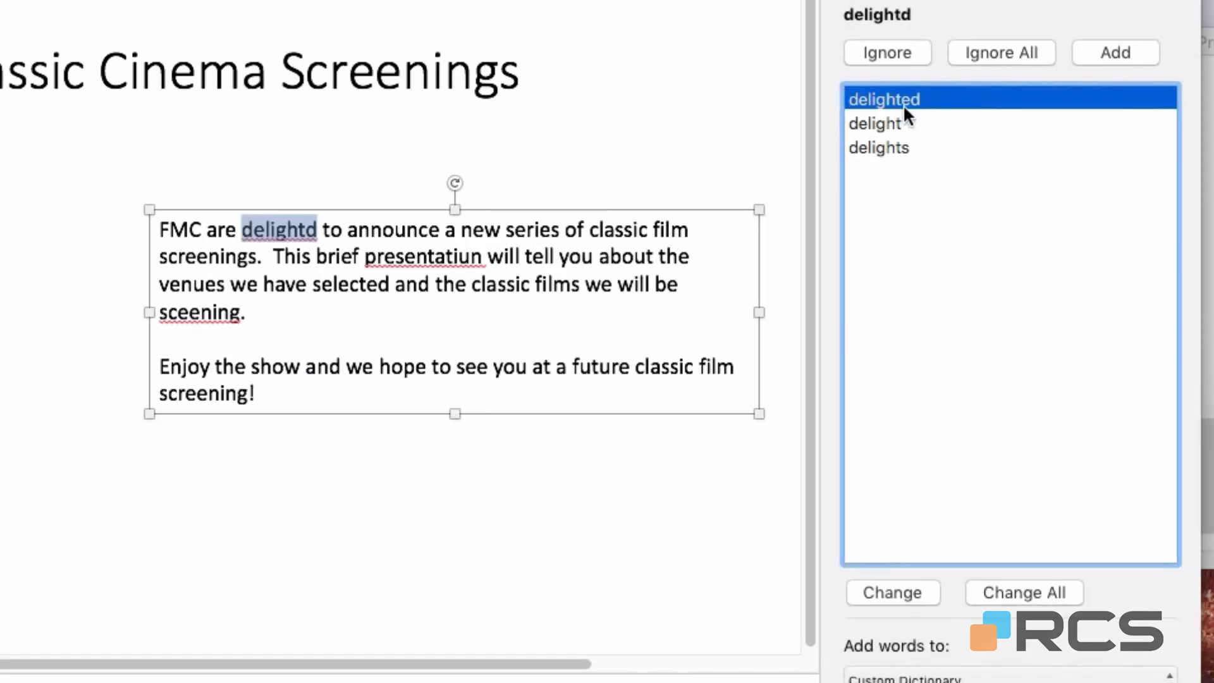
click(896, 591)
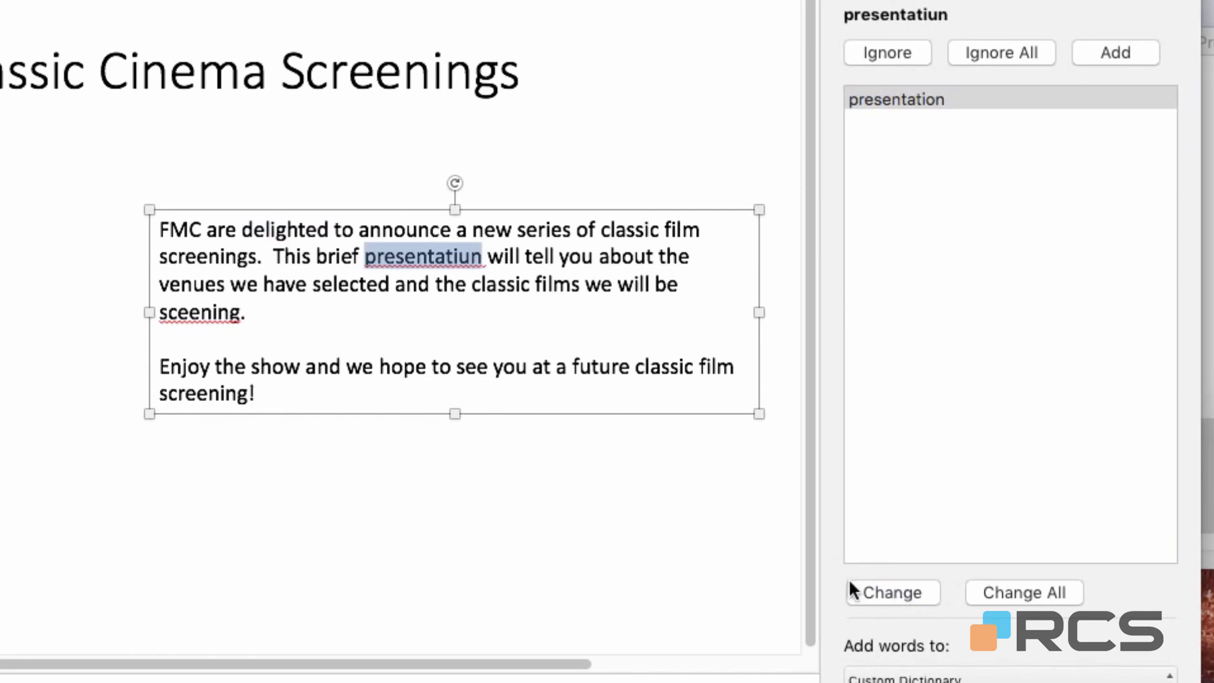
click(890, 98)
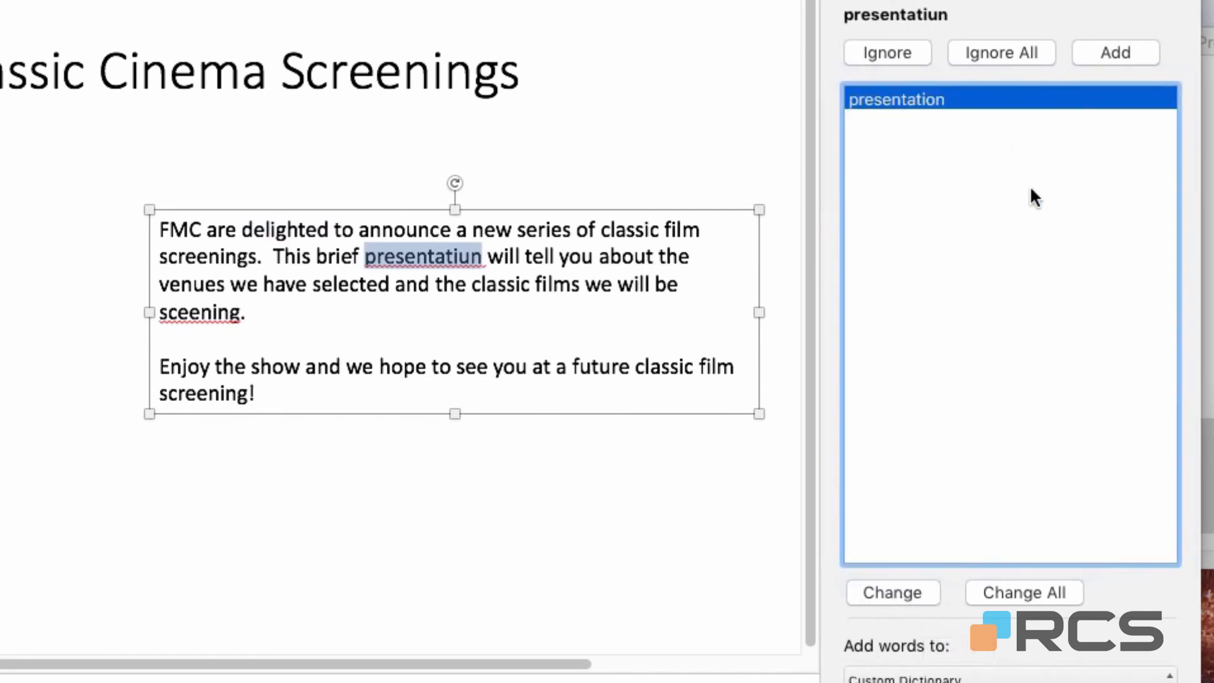
click(883, 594)
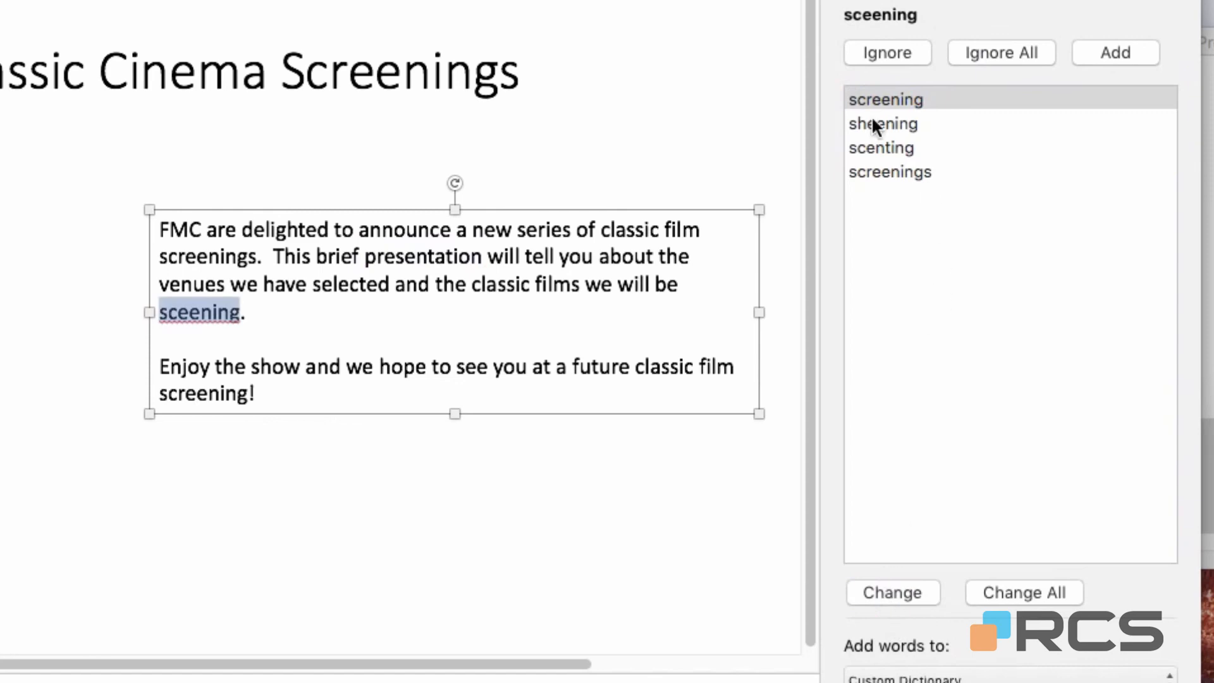
click(937, 99)
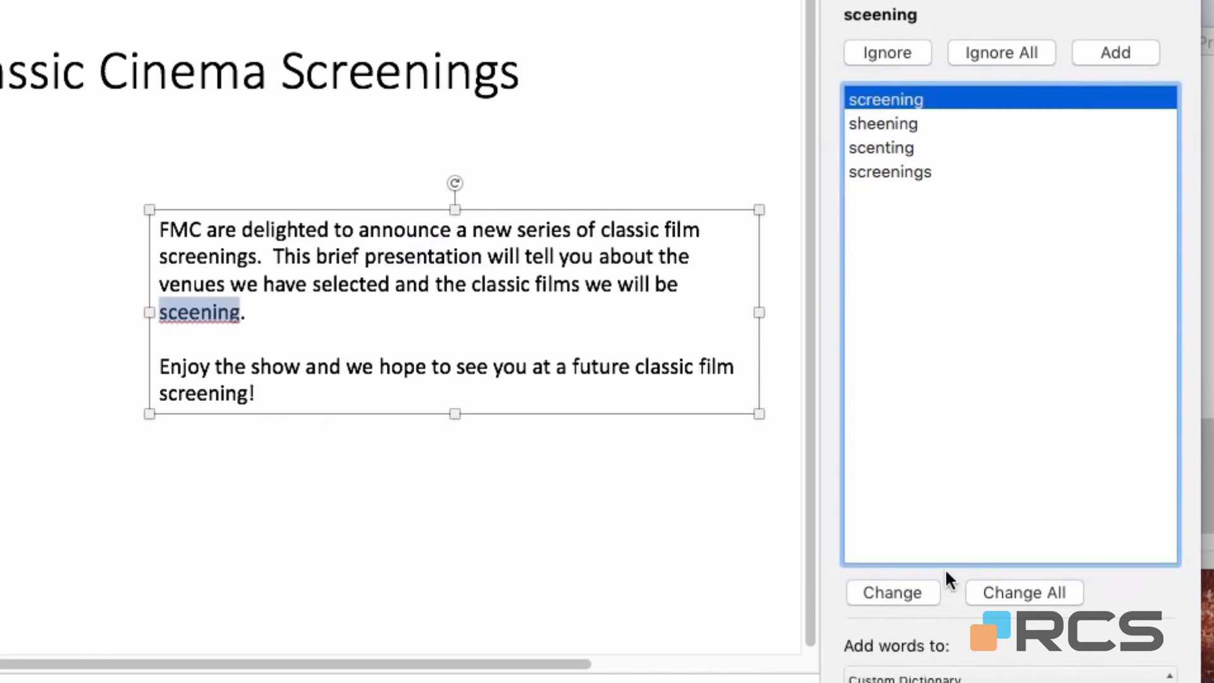
click(919, 587)
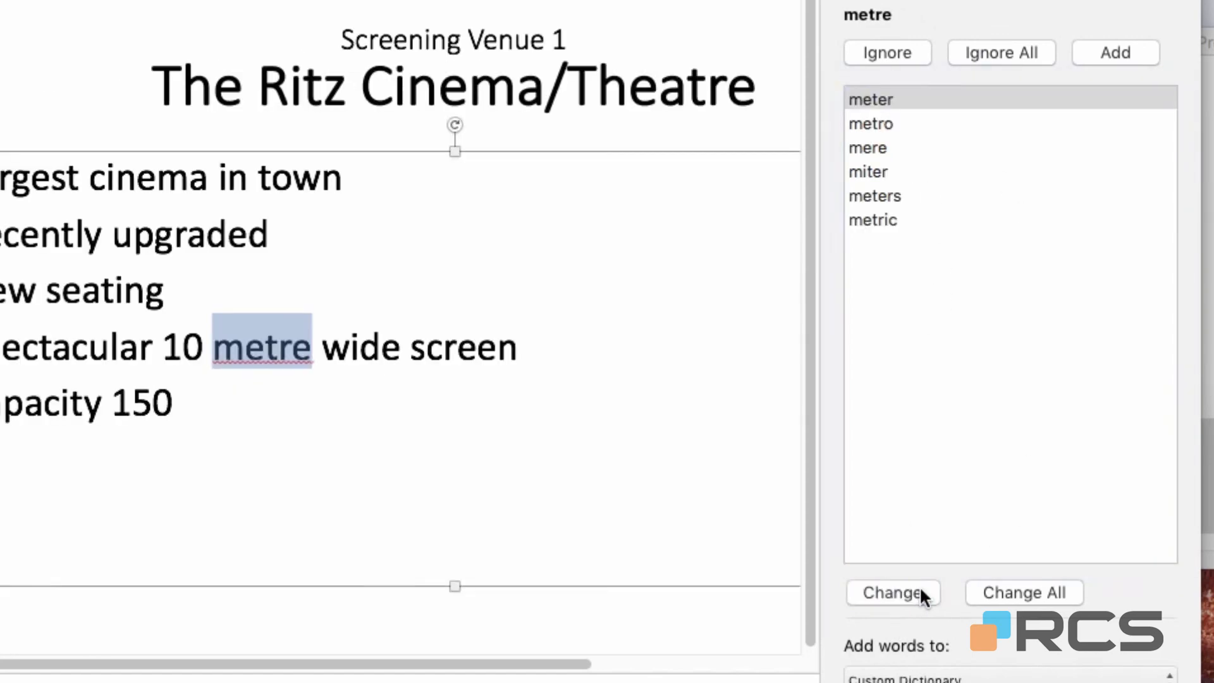